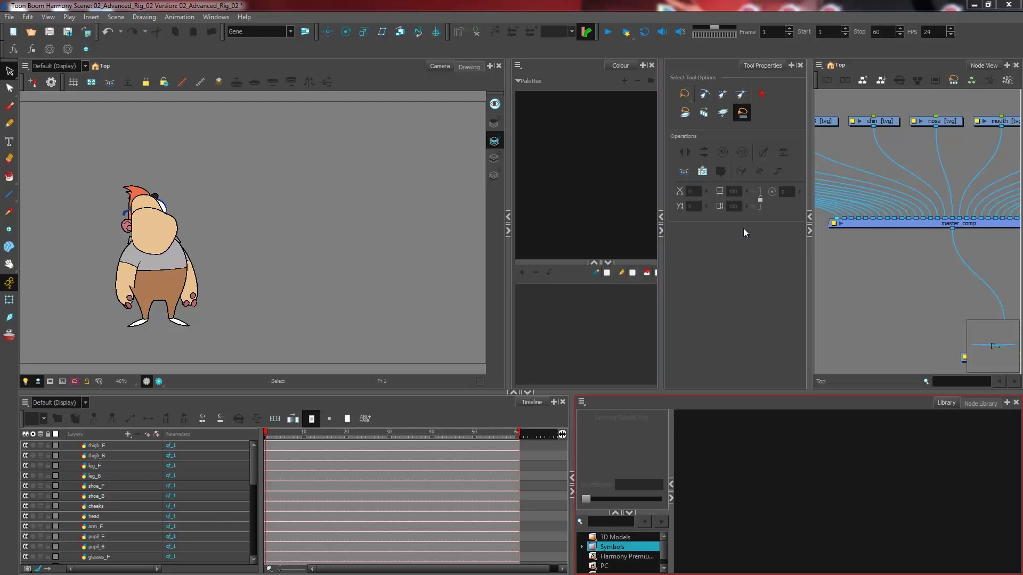
# Collapse the Tool Properties and Colour views and widen the Node View beside the Camera view.
pyautogui.click(809, 217)
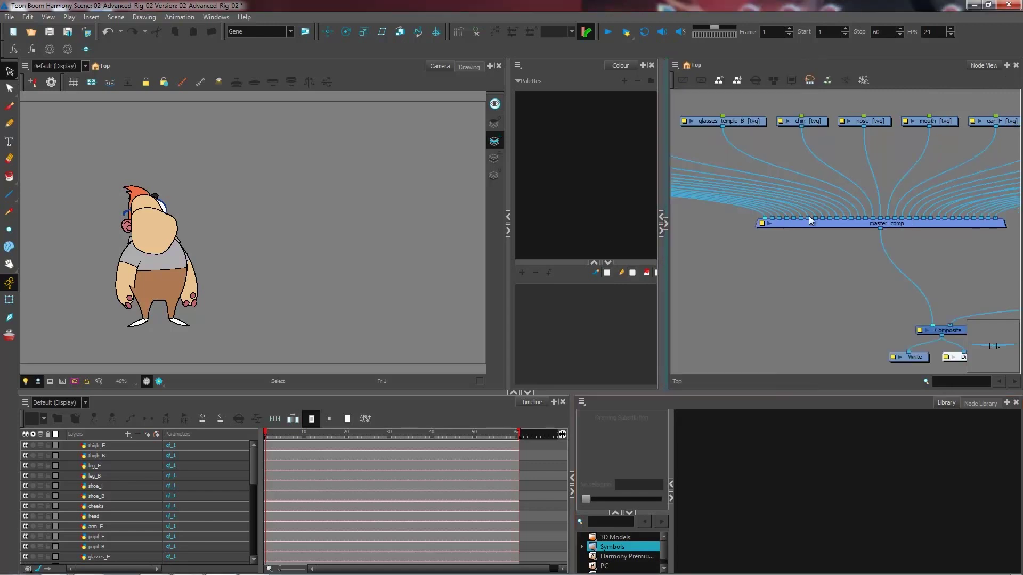
pyautogui.click(508, 232)
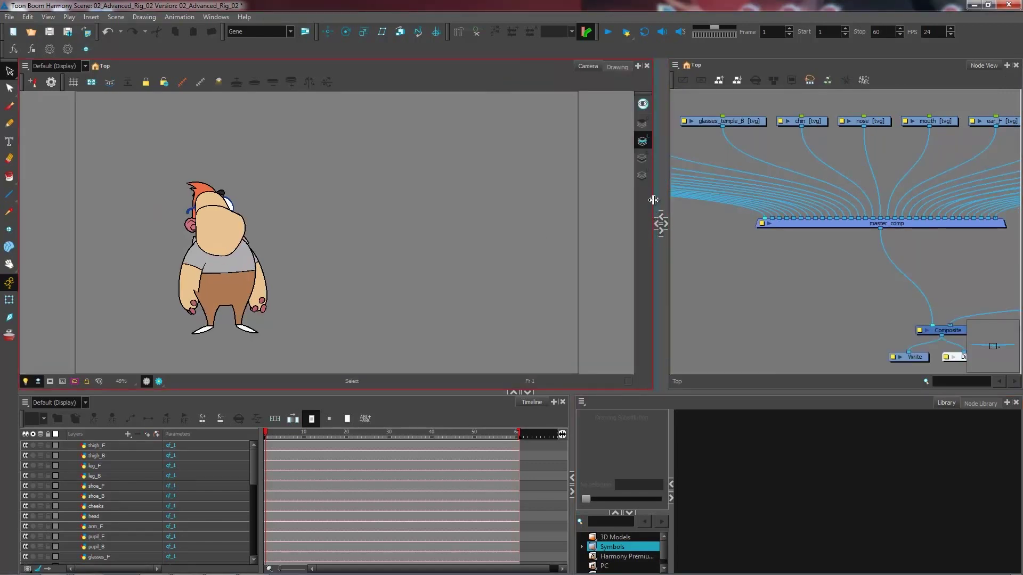
pyautogui.click(660, 222)
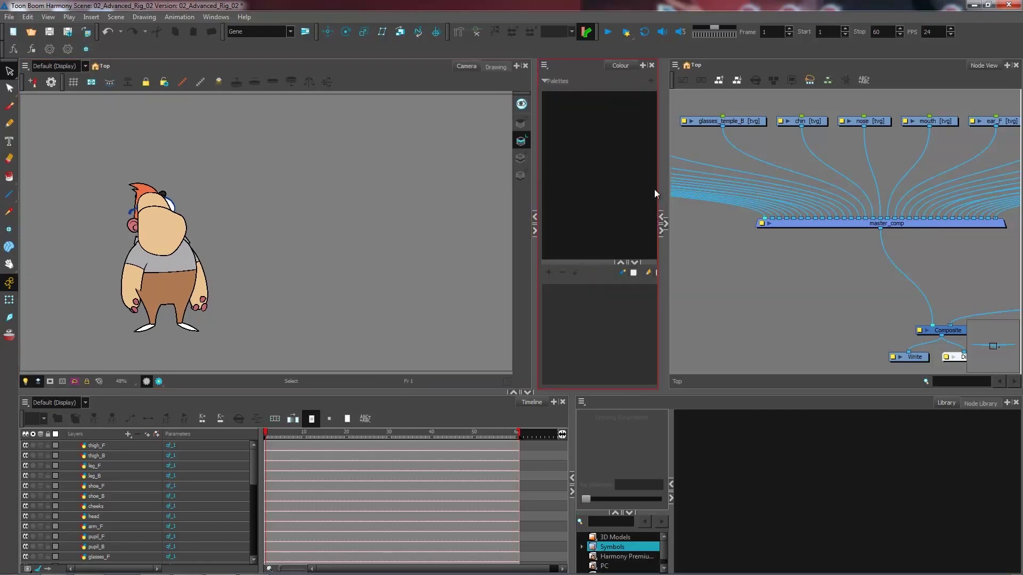
pyautogui.moveTo(667, 225); pyautogui.dragTo(551, 226)
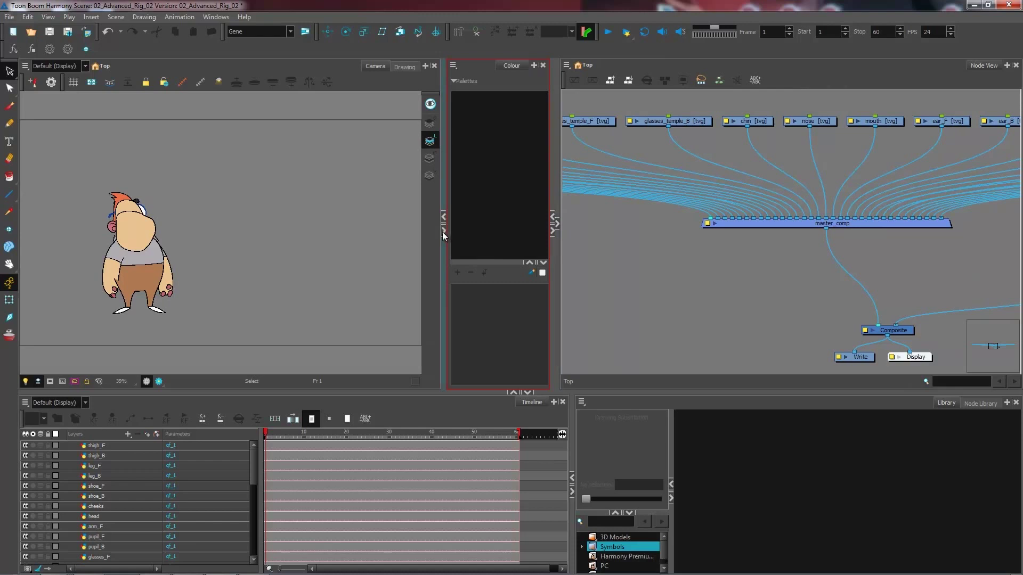
pyautogui.click(443, 231)
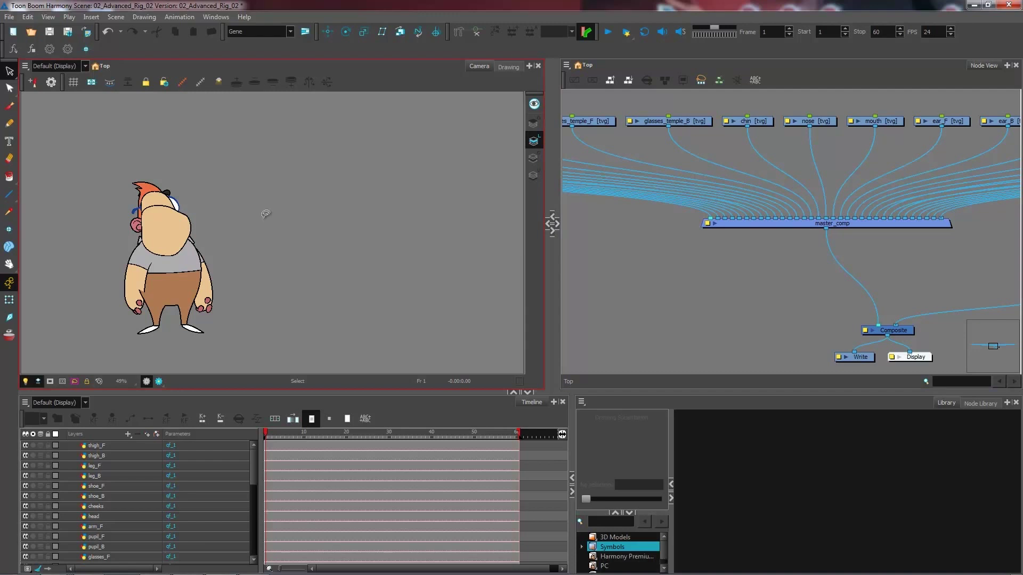
# Look over the row of drawing nodes feeding into the master_comp composite.
pyautogui.moveTo(656, 234); pyautogui.dragTo(926, 255)
pyautogui.moveTo(715, 245); pyautogui.dragTo(874, 253)
pyautogui.moveTo(791, 257); pyautogui.dragTo(931, 260)
pyautogui.moveTo(820, 265)
pyautogui.mouseDown()
pyautogui.moveTo(922, 264)
pyautogui.moveTo(728, 251)
pyautogui.mouseUp()
pyautogui.scroll(-1, 875, 258)
pyautogui.moveTo(858, 250); pyautogui.dragTo(658, 231)
pyautogui.moveTo(891, 248); pyautogui.dragTo(741, 252)
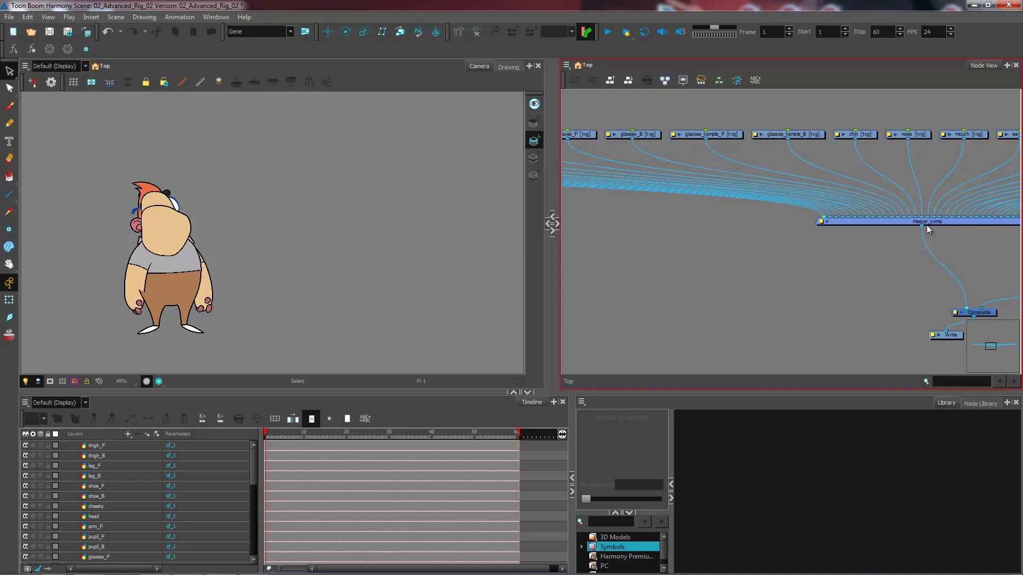
# Move the master_comp node further down, away from the row of drawing nodes.
pyautogui.moveTo(939, 222); pyautogui.dragTo(809, 281)
pyautogui.click(699, 318)
pyautogui.moveTo(658, 300); pyautogui.dragTo(753, 290)
pyautogui.moveTo(657, 272); pyautogui.dragTo(683, 257)
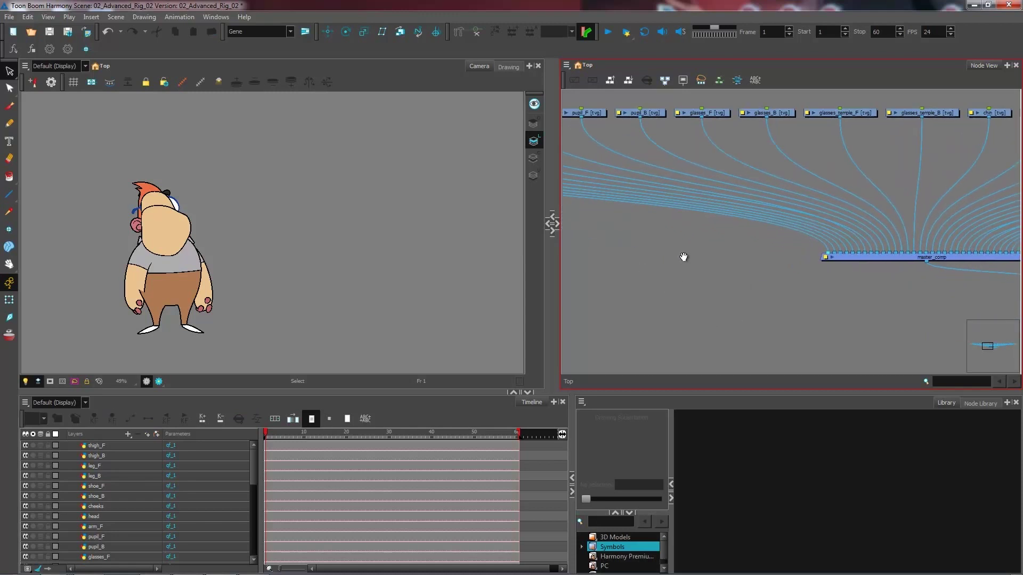
# Search the Node Library for "comp" and add a Composite node in the empty space beside master_comp.
pyautogui.click(979, 403)
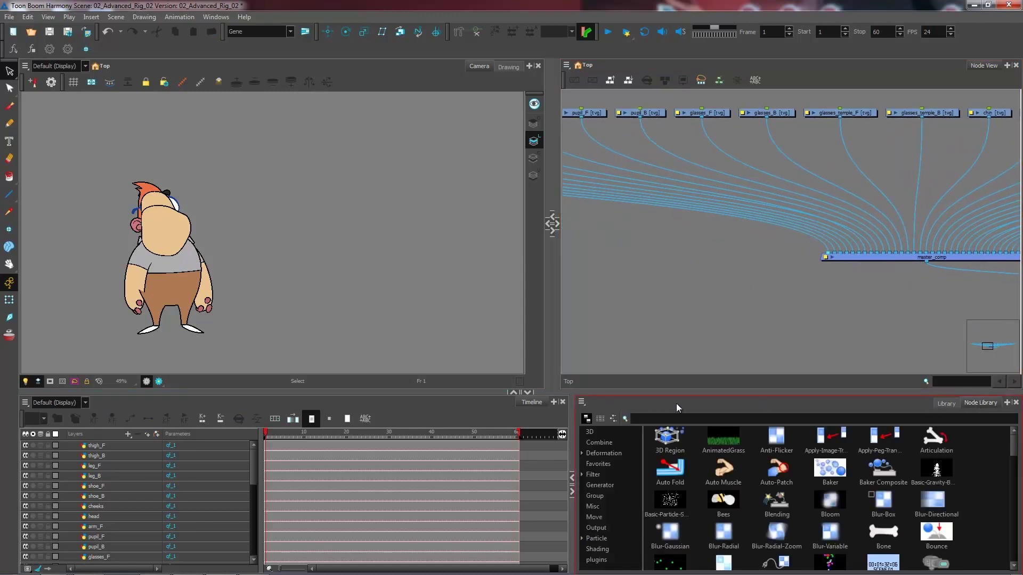
pyautogui.click(669, 418)
pyautogui.write('comp')
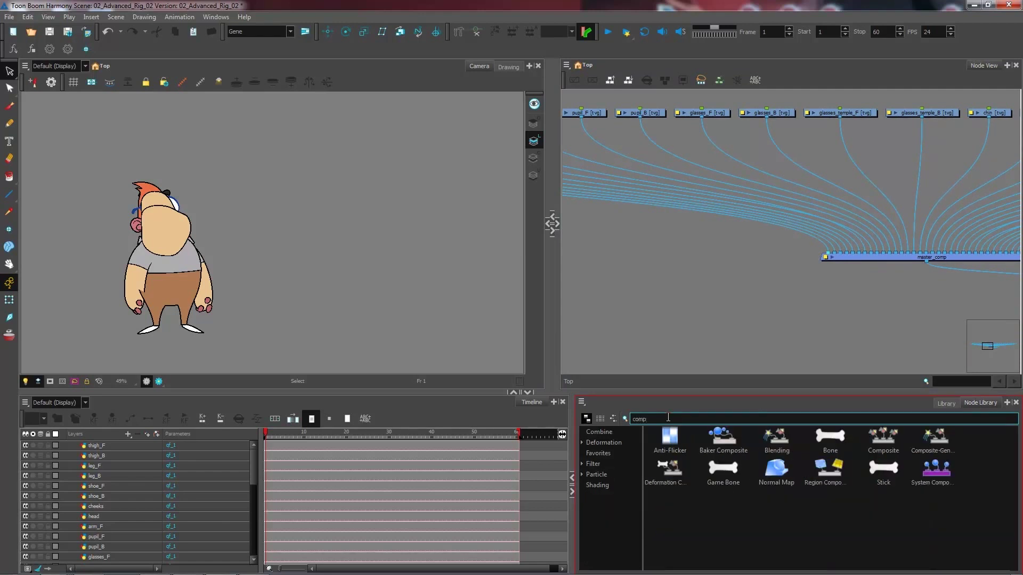
pyautogui.click(693, 272)
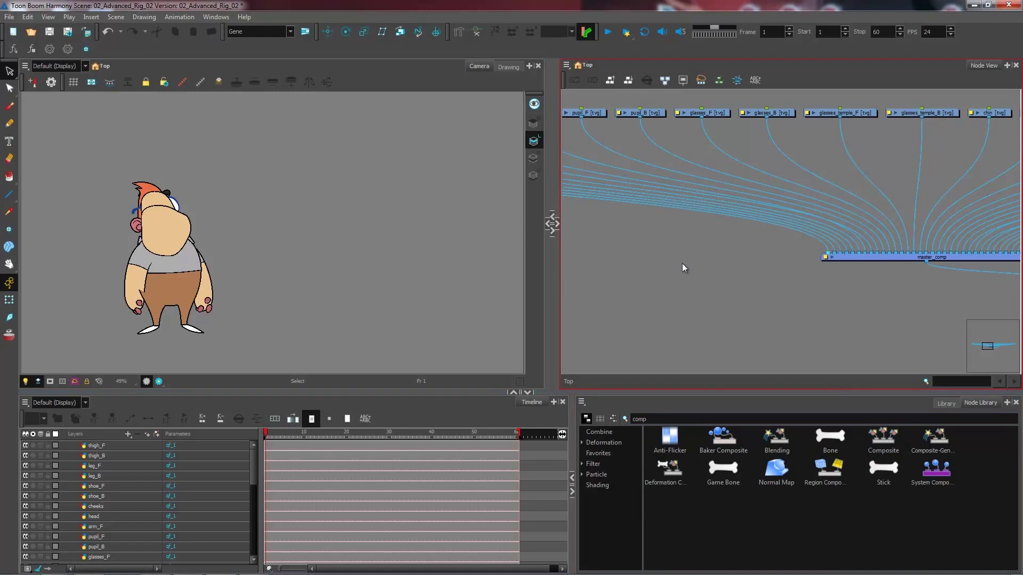
pyautogui.hotkey('ctrl', 'm')
pyautogui.press('2')
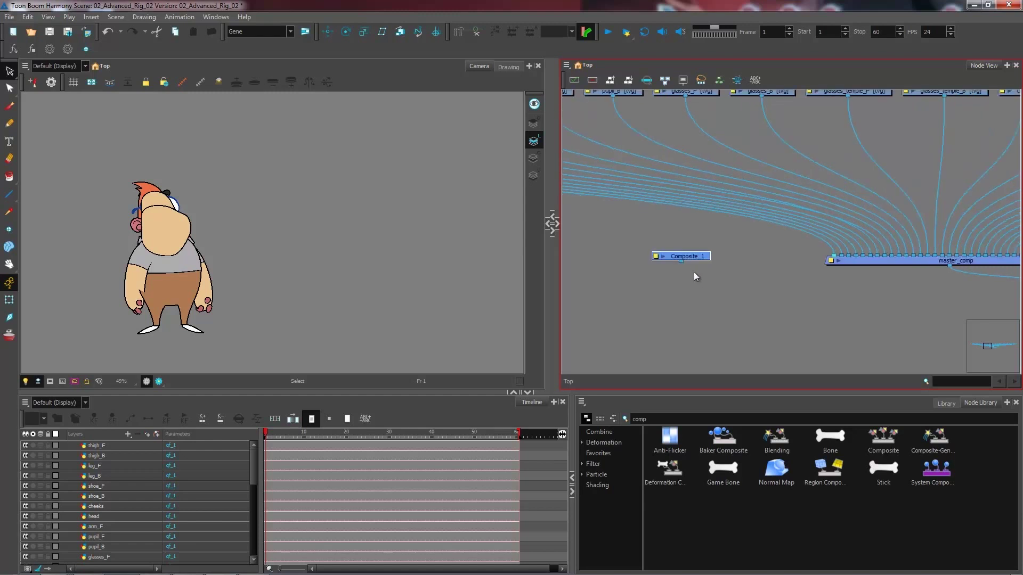
# Set the new composite's mode to Pass Through and rename it arm_F_comp.
pyautogui.click(656, 257)
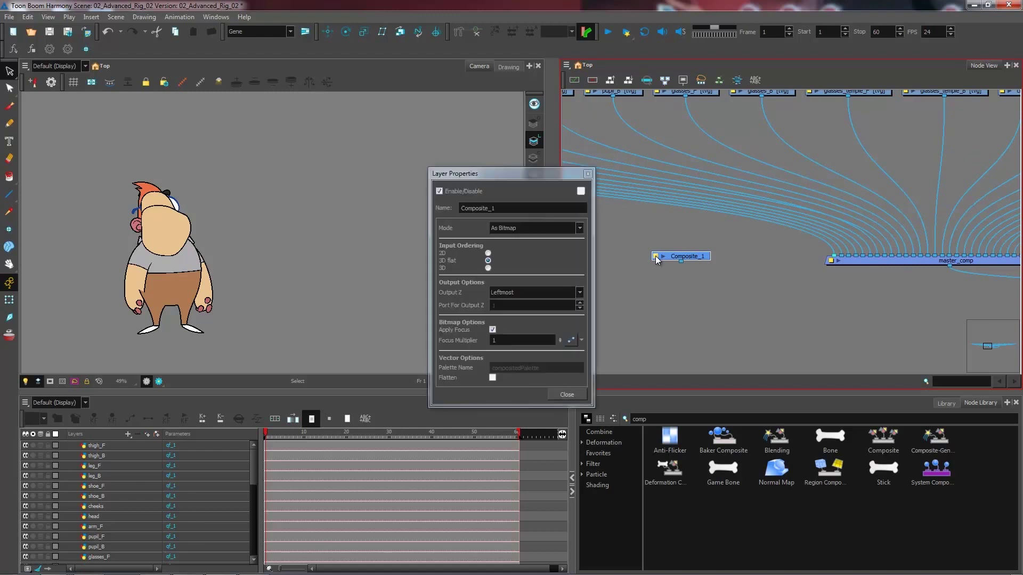
pyautogui.click(578, 232)
pyautogui.click(525, 256)
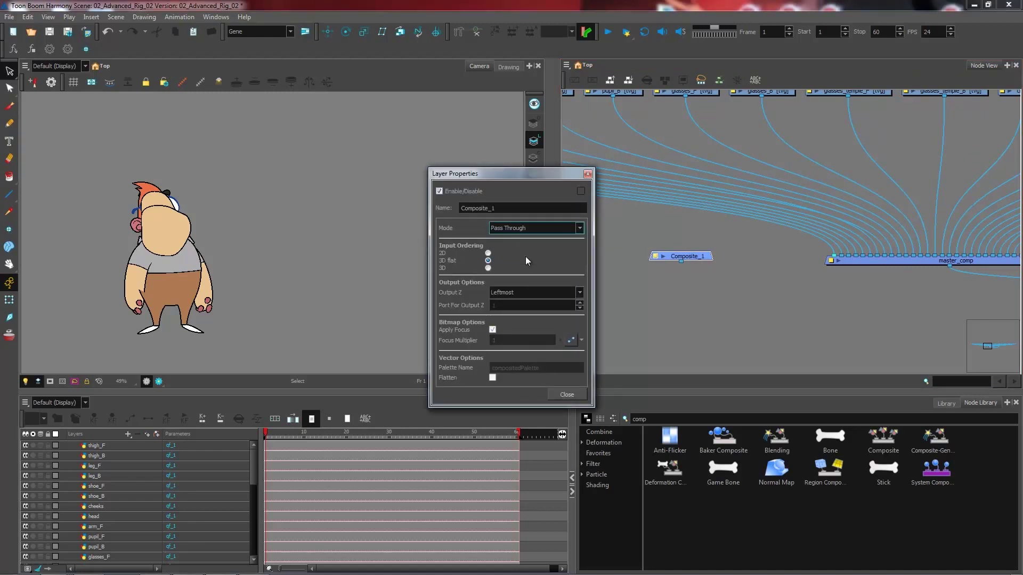
pyautogui.hotkey('shift', 'Tab')
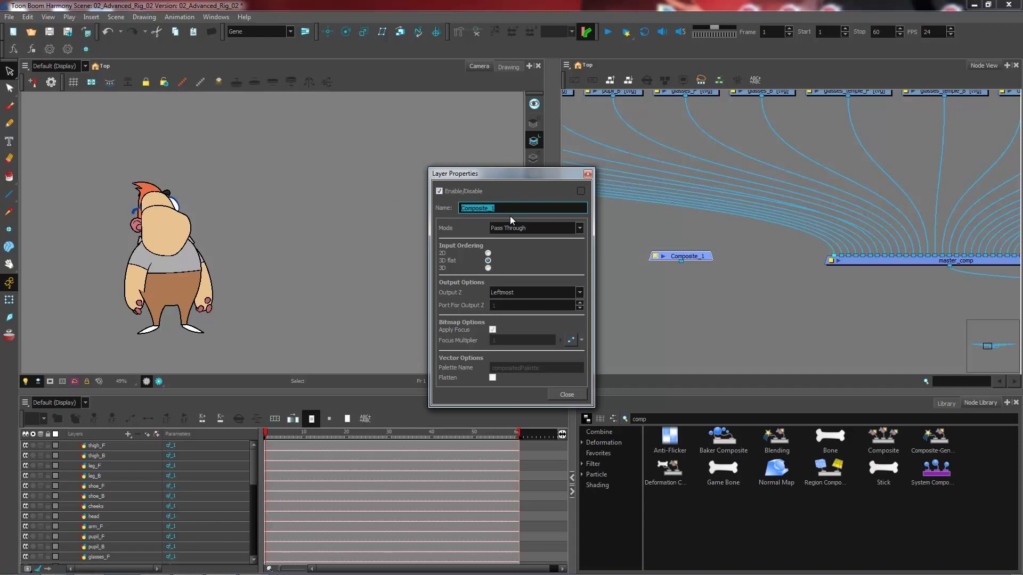
pyautogui.write('arm_F_comp')
pyautogui.press('Return')
pyautogui.click(588, 174)
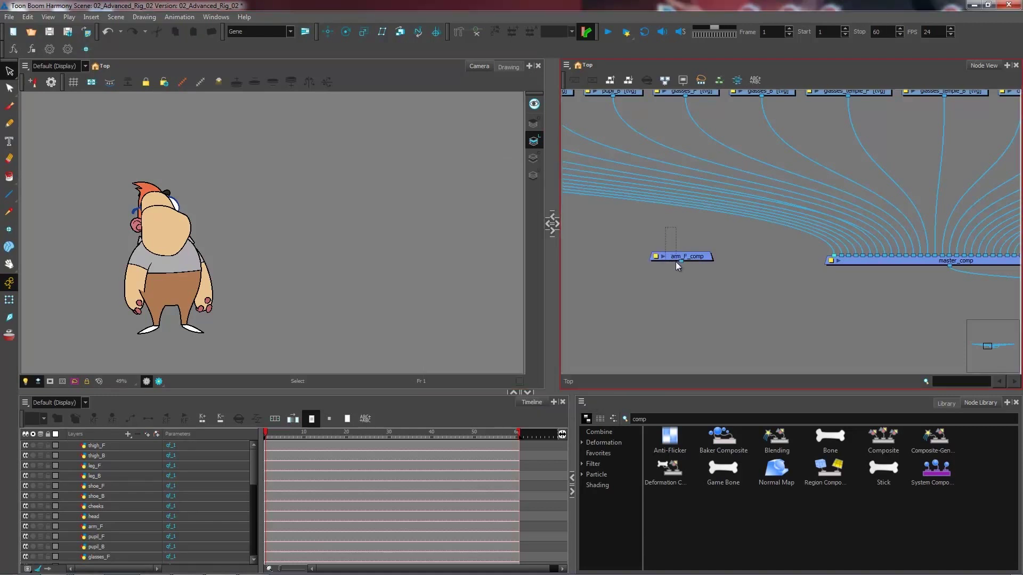
# Duplicate arm_F_comp and rename the copy arm_B_comp.
pyautogui.hotkey('ctrl', 'c')
pyautogui.hotkey('ctrl', 'v')
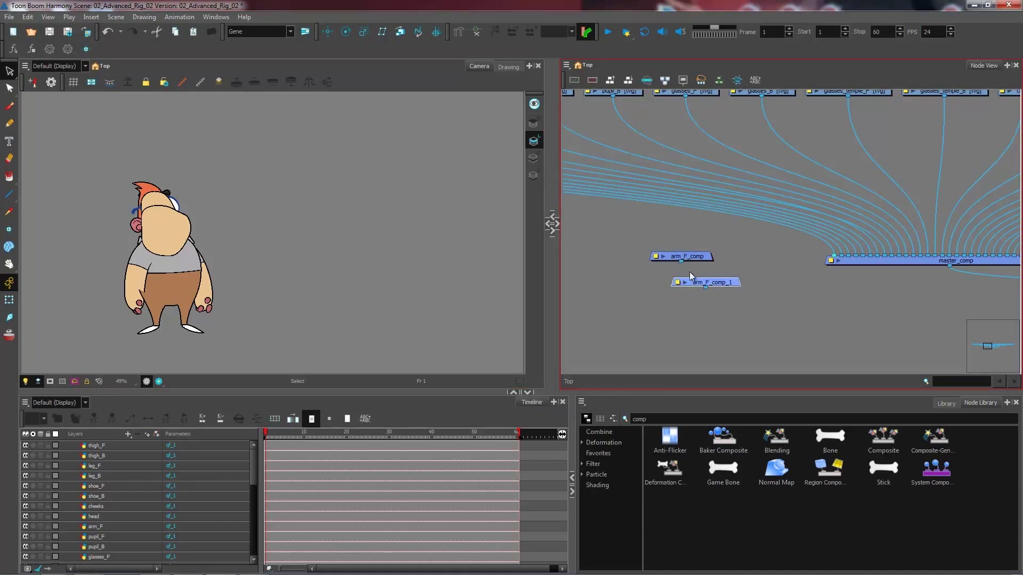
pyautogui.doubleClick(678, 284)
pyautogui.click(535, 208)
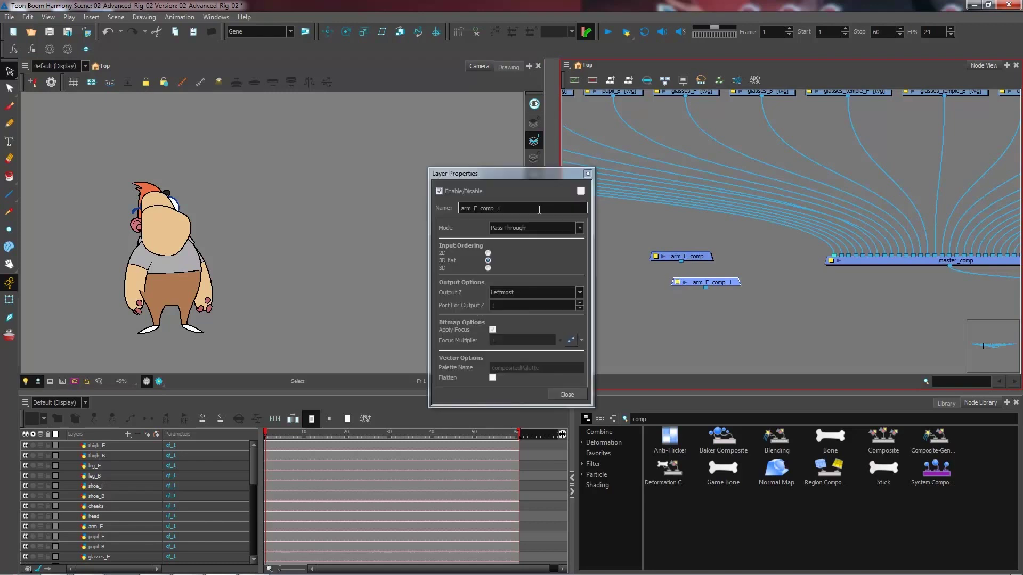
pyautogui.press('BackSpace')
pyautogui.press('BackSpace')
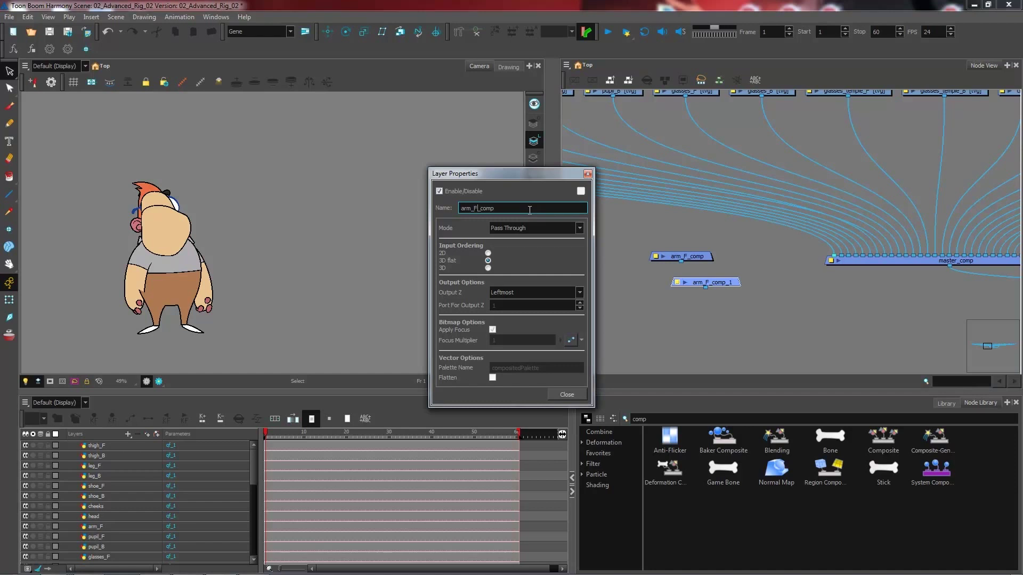
pyautogui.press('BackSpace')
pyautogui.write('B')
pyautogui.press('Return')
pyautogui.click(586, 174)
# Move the two arm composites aside, duplicate them, and place the copies next to the originals.
pyautogui.moveTo(754, 317); pyautogui.dragTo(630, 247)
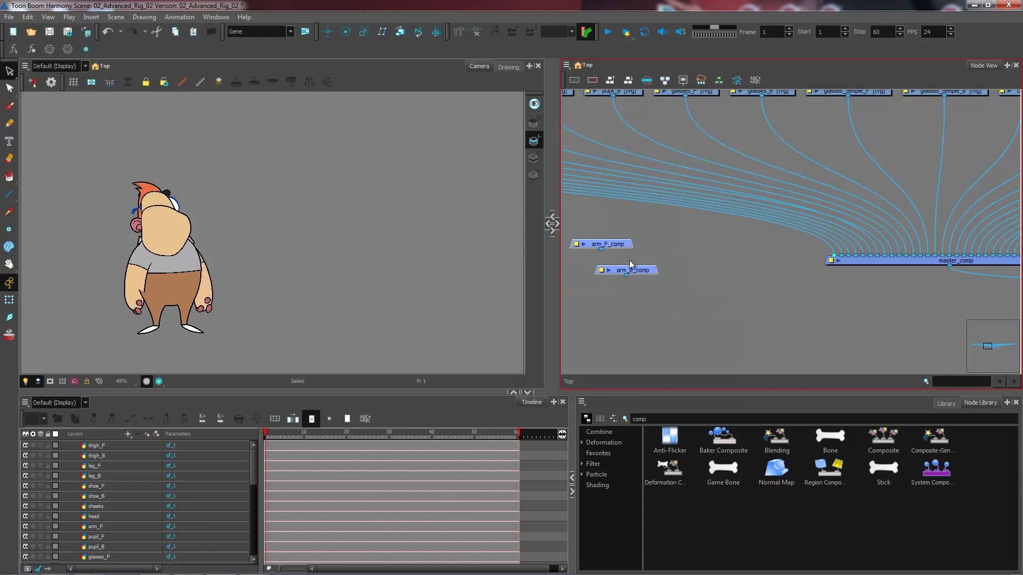
pyautogui.hotkey('ctrl', 'v')
pyautogui.moveTo(722, 257); pyautogui.dragTo(701, 240)
pyautogui.click(701, 297)
# Rename the copy of arm_F_comp as leg_F_comp.
pyautogui.doubleClick(661, 246)
pyautogui.click(474, 208)
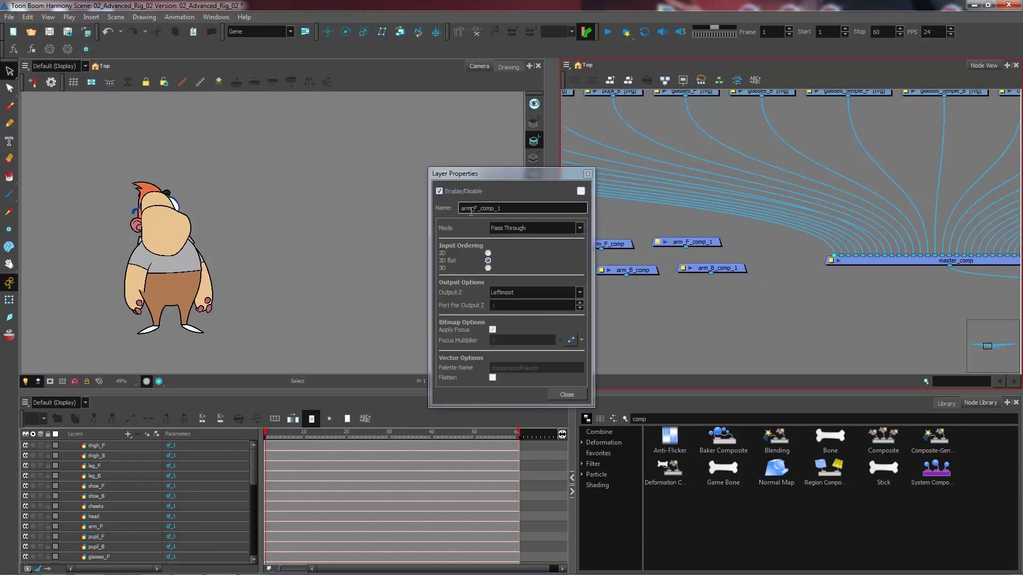
pyautogui.moveTo(477, 208); pyautogui.dragTo(405, 203)
pyautogui.write('leg_F')
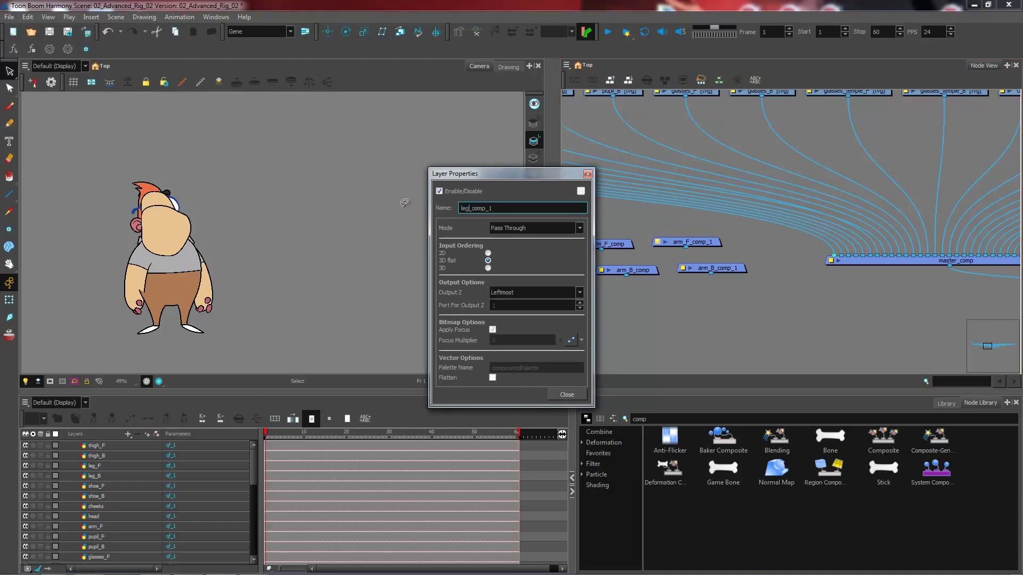
pyautogui.click(510, 206)
pyautogui.press('BackSpace')
pyautogui.press('BackSpace')
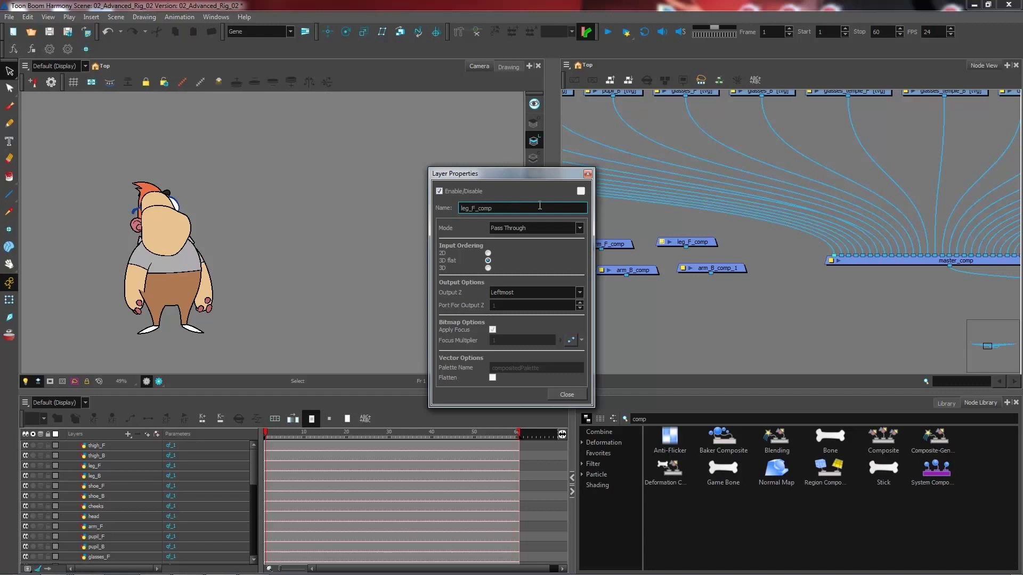
pyautogui.click(563, 392)
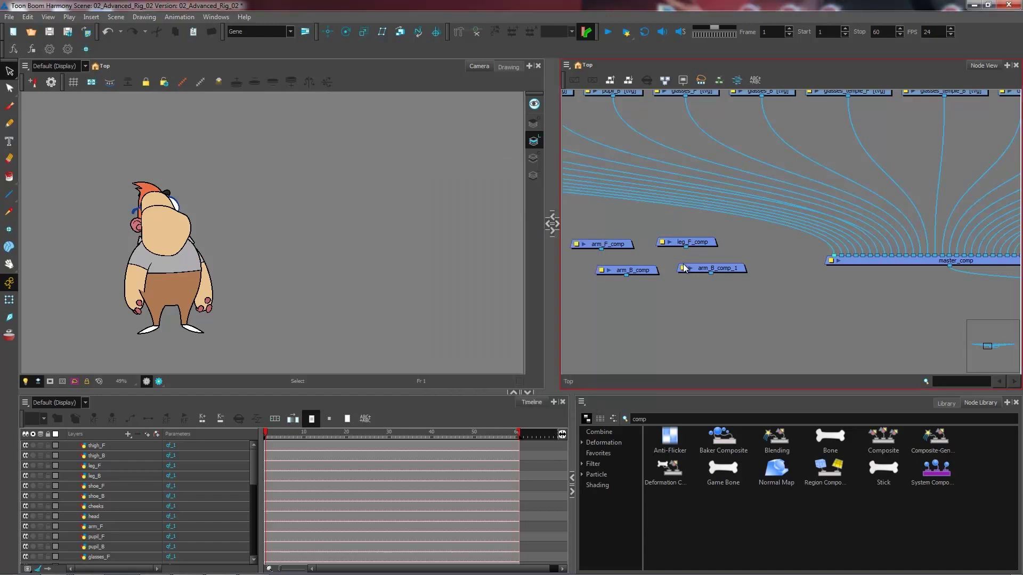
# Rename the copy of arm_B_comp as leg_B_comp.
pyautogui.doubleClick(687, 268)
pyautogui.doubleClick(563, 208)
pyautogui.write('l')
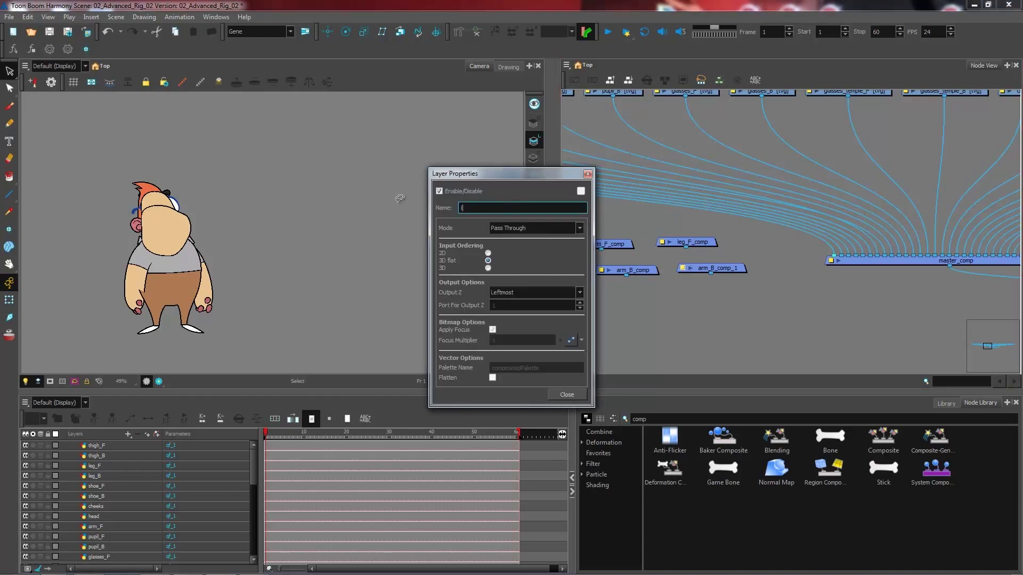
pyautogui.write('eg_B_comp')
pyautogui.press('Return')
pyautogui.click(567, 394)
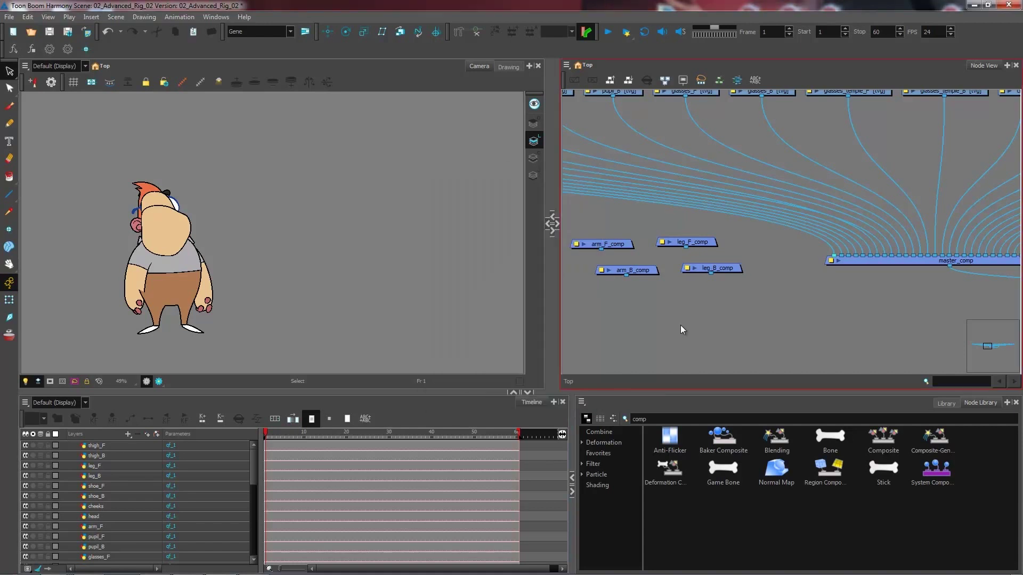
# Add another composite node, name it head_comp, and set its mode to Pass Through.
pyautogui.hotkey('ctrl', 'k')
pyautogui.click(642, 296)
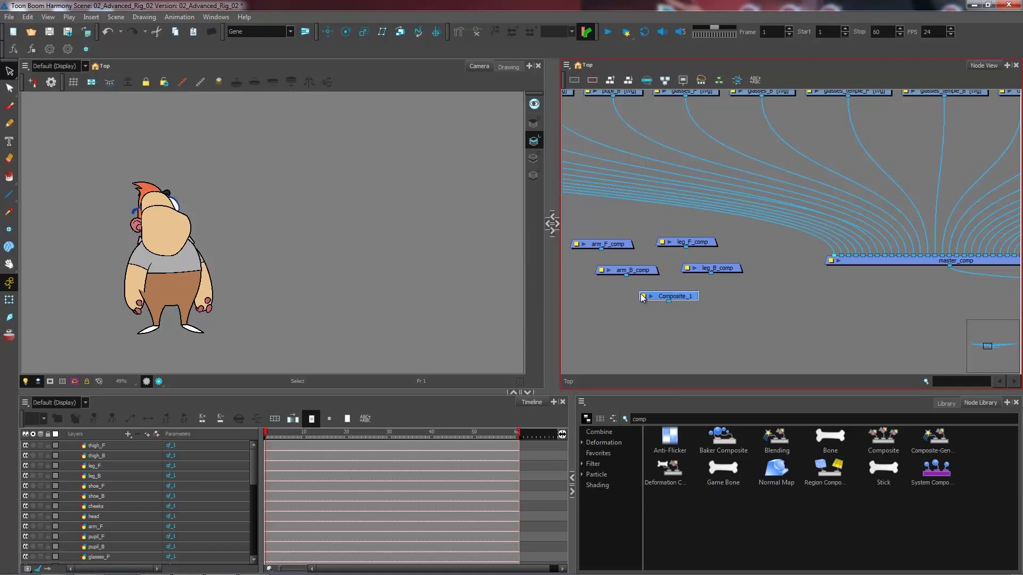
pyautogui.write('head_comp')
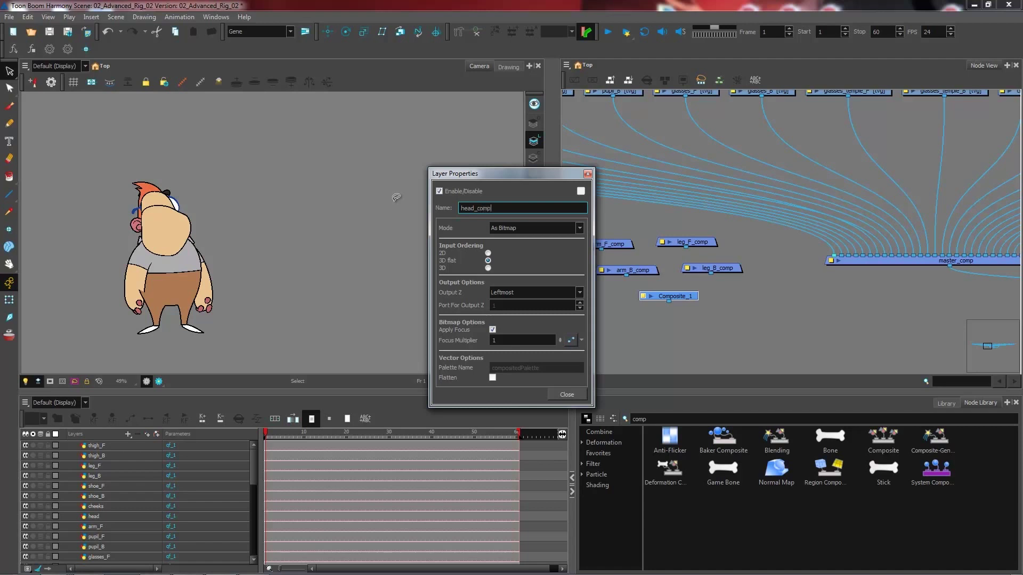
pyautogui.click(578, 228)
pyautogui.click(538, 258)
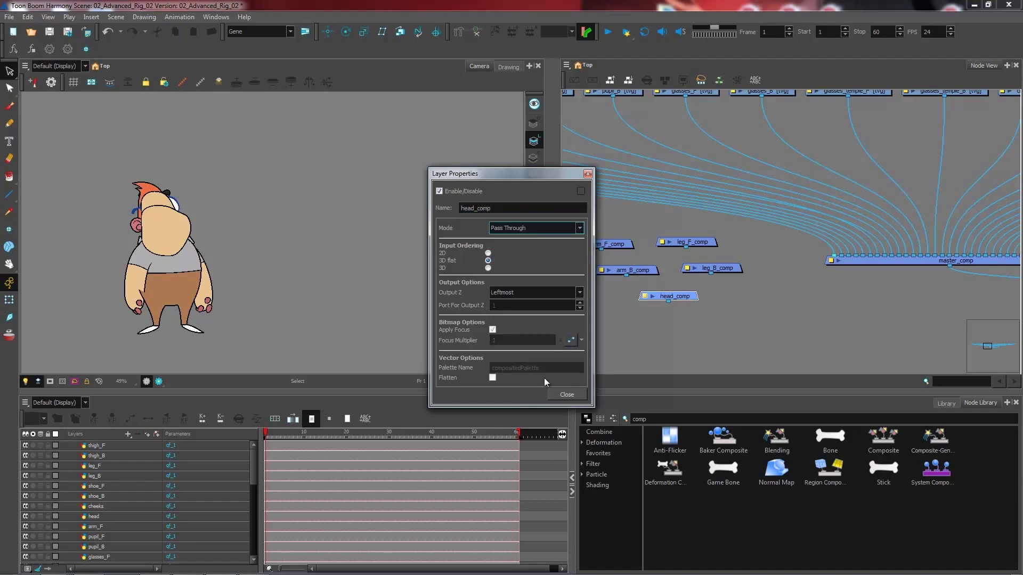
pyautogui.click(566, 395)
# Move head_comp above the leg composites, close to the cables entering master_comp.
pyautogui.click(778, 300)
pyautogui.moveTo(694, 309); pyautogui.dragTo(626, 246)
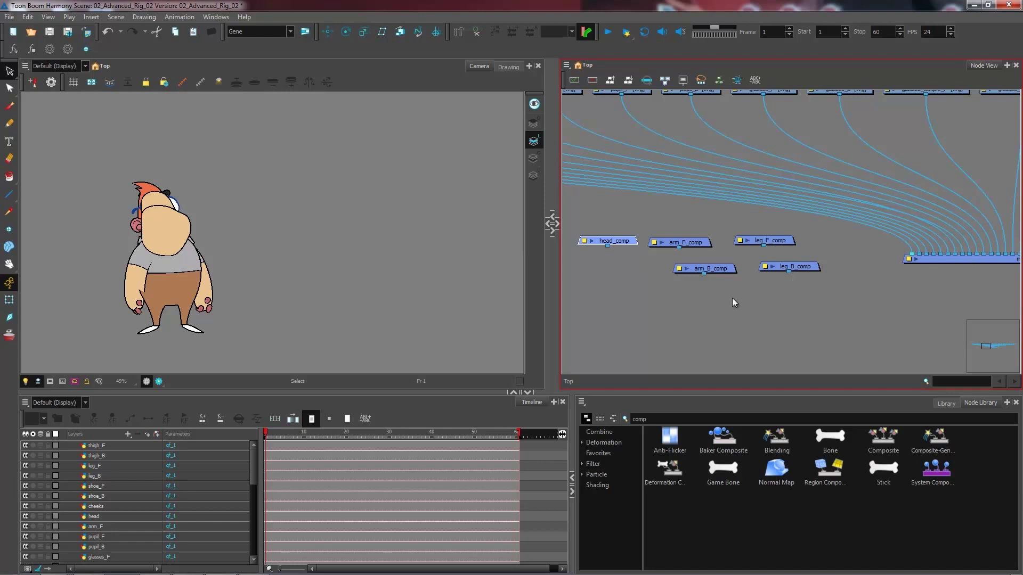
pyautogui.moveTo(623, 244); pyautogui.dragTo(848, 189)
# Place arm_F_comp and the arm_F drawing node together and reroute arm_F's output from master_comp to arm_F_comp.
pyautogui.scroll(-1, 817, 223)
pyautogui.moveTo(730, 260); pyautogui.dragTo(763, 257)
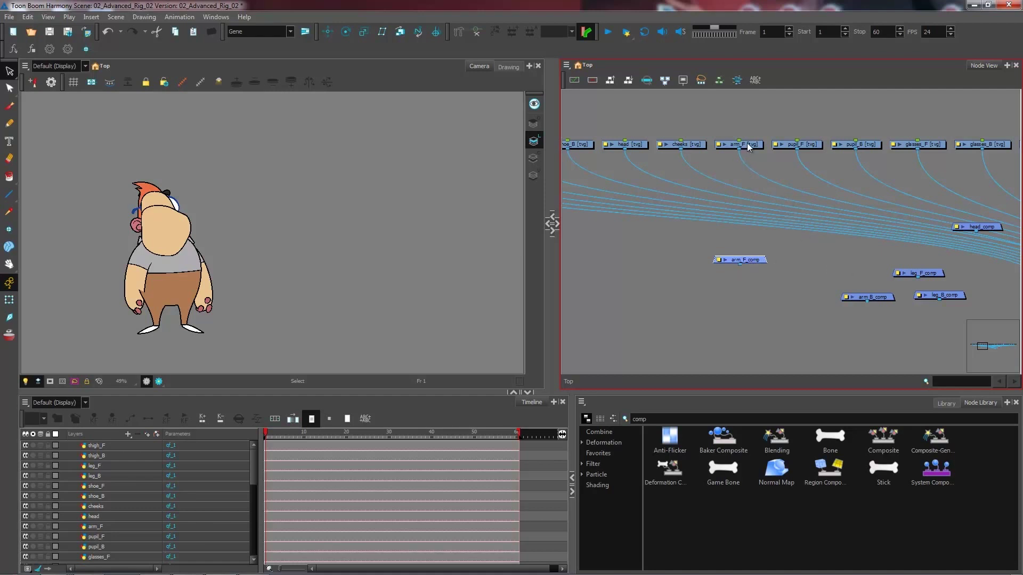
pyautogui.moveTo(750, 145); pyautogui.dragTo(700, 199)
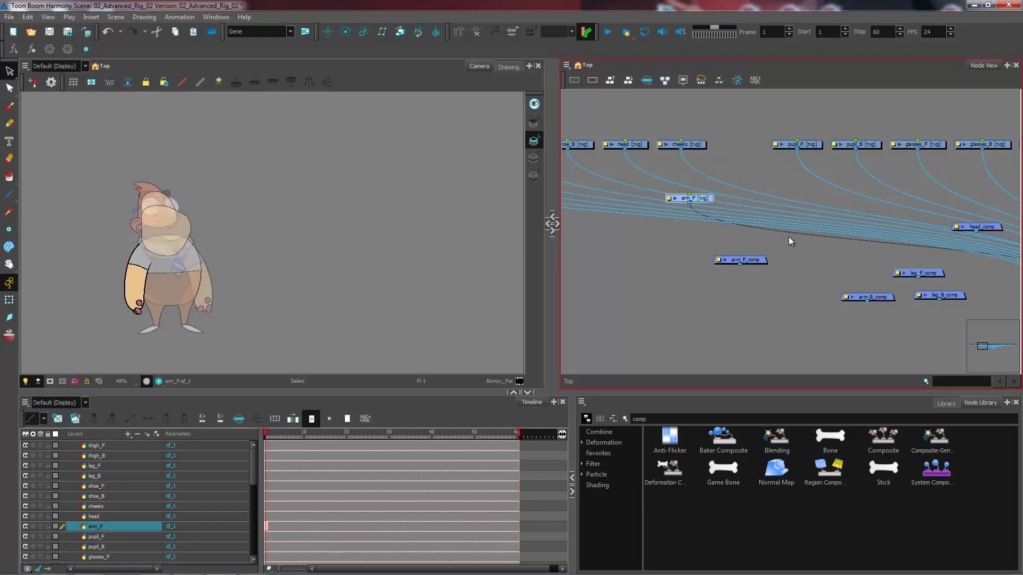
pyautogui.moveTo(800, 234); pyautogui.dragTo(739, 256)
pyautogui.moveTo(699, 198); pyautogui.dragTo(686, 215)
# Find the forearm_F drawing node and pull it up out of the node row.
pyautogui.moveTo(680, 250); pyautogui.dragTo(830, 272)
pyautogui.moveTo(737, 272); pyautogui.dragTo(716, 241)
pyautogui.moveTo(888, 233); pyautogui.dragTo(701, 222)
pyautogui.moveTo(859, 210); pyautogui.dragTo(740, 209)
pyautogui.moveTo(922, 211); pyautogui.dragTo(728, 218)
pyautogui.moveTo(886, 215); pyautogui.dragTo(730, 237)
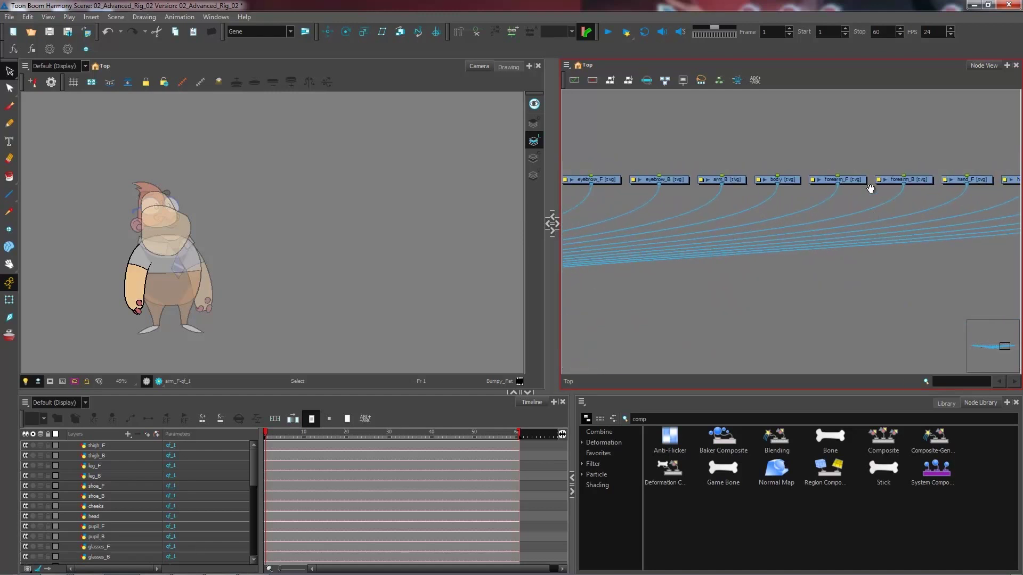
pyautogui.click(842, 176)
pyautogui.moveTo(854, 177); pyautogui.dragTo(856, 140)
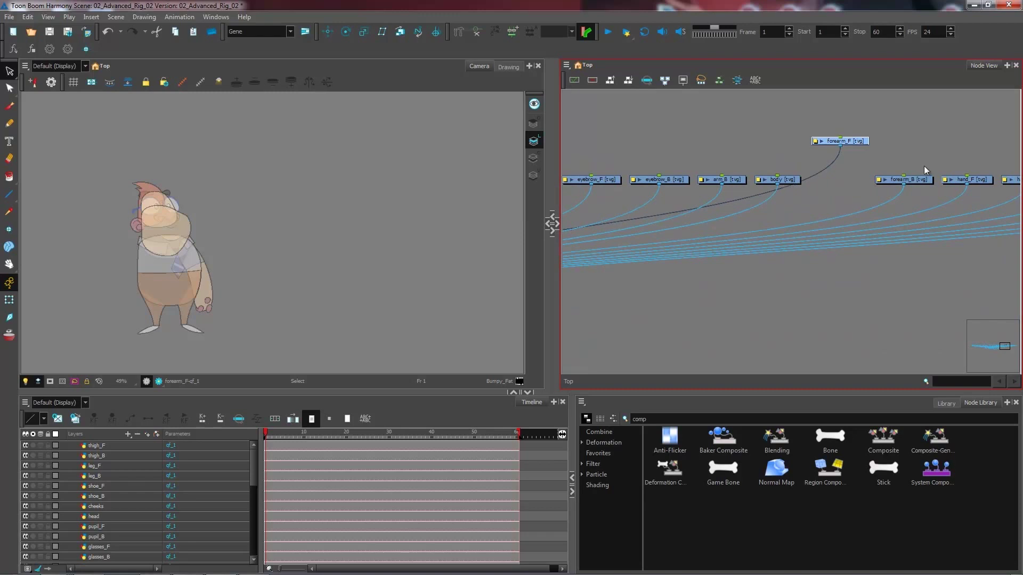
# Pull the hand_F drawing node out of the row and place it near forearm_F.
pyautogui.moveTo(928, 203); pyautogui.dragTo(777, 218)
pyautogui.click(837, 194)
pyautogui.moveTo(837, 194); pyautogui.dragTo(768, 157)
pyautogui.moveTo(746, 196); pyautogui.dragTo(883, 170)
# Move forearm_F and hand_F next to arm_F and reroute both outputs from master_comp into arm_F_comp.
pyautogui.moveTo(818, 118); pyautogui.dragTo(643, 222)
pyautogui.moveTo(597, 253); pyautogui.dragTo(868, 232)
pyautogui.press('1')
pyautogui.press('1')
pyautogui.moveTo(741, 244); pyautogui.dragTo(762, 235)
pyautogui.scroll(2, 786, 213)
pyautogui.moveTo(862, 209); pyautogui.dragTo(765, 233)
pyautogui.moveTo(841, 210); pyautogui.dragTo(772, 185)
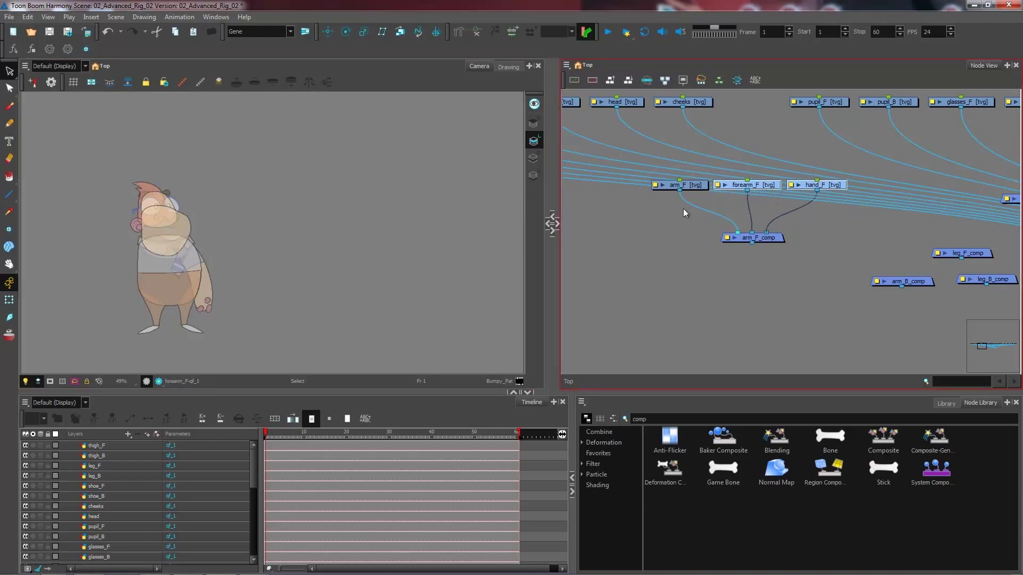
pyautogui.click(786, 243)
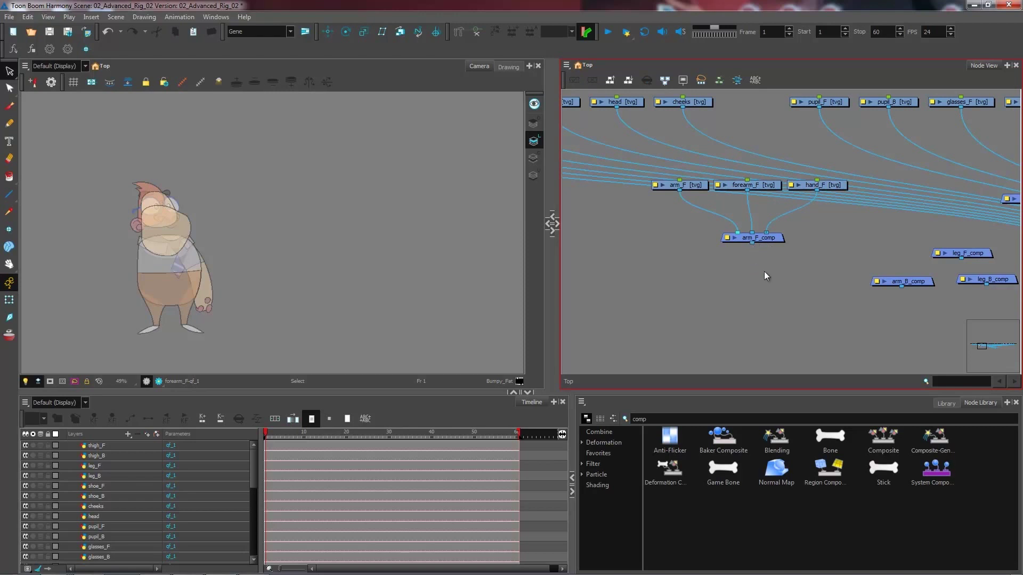
# Connect arm_F_comp's output to master_comp and move the whole front-arm group away from the unconnected composites.
pyautogui.moveTo(788, 265); pyautogui.dragTo(938, 249)
pyautogui.scroll(-2, 676, 243)
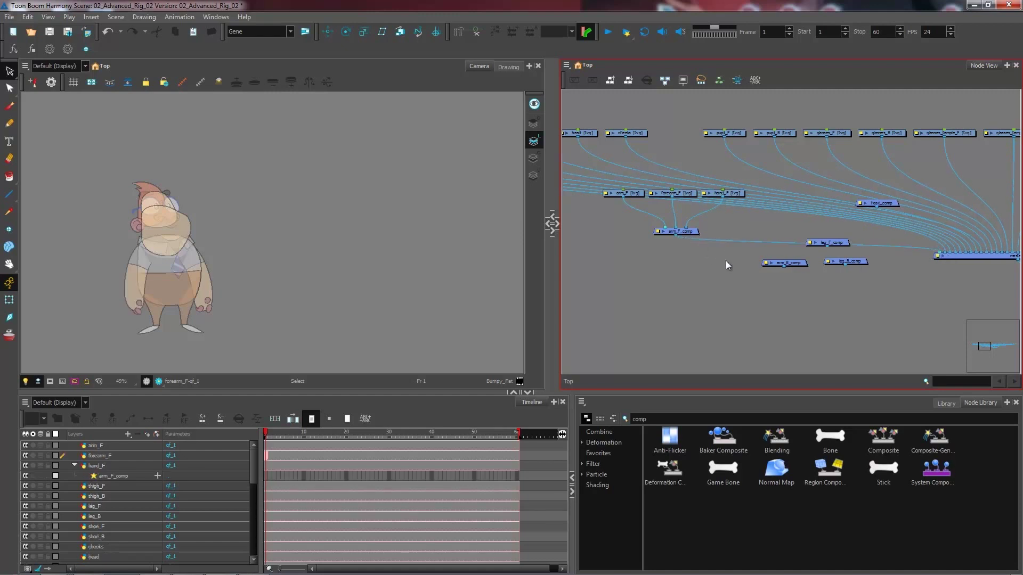
pyautogui.moveTo(726, 260); pyautogui.dragTo(597, 184)
pyautogui.moveTo(732, 193); pyautogui.dragTo(628, 173)
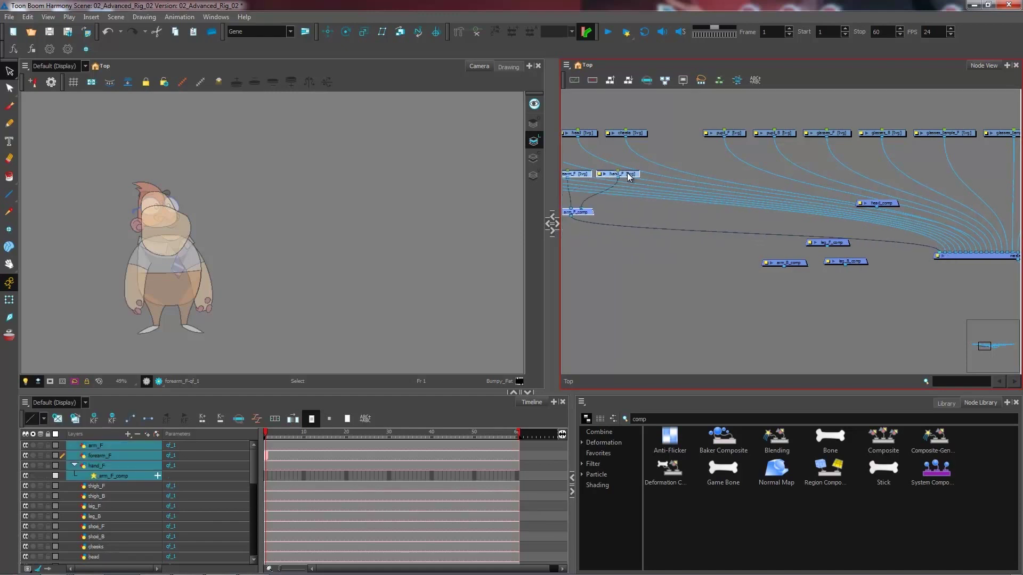
pyautogui.scroll(-1, 678, 218)
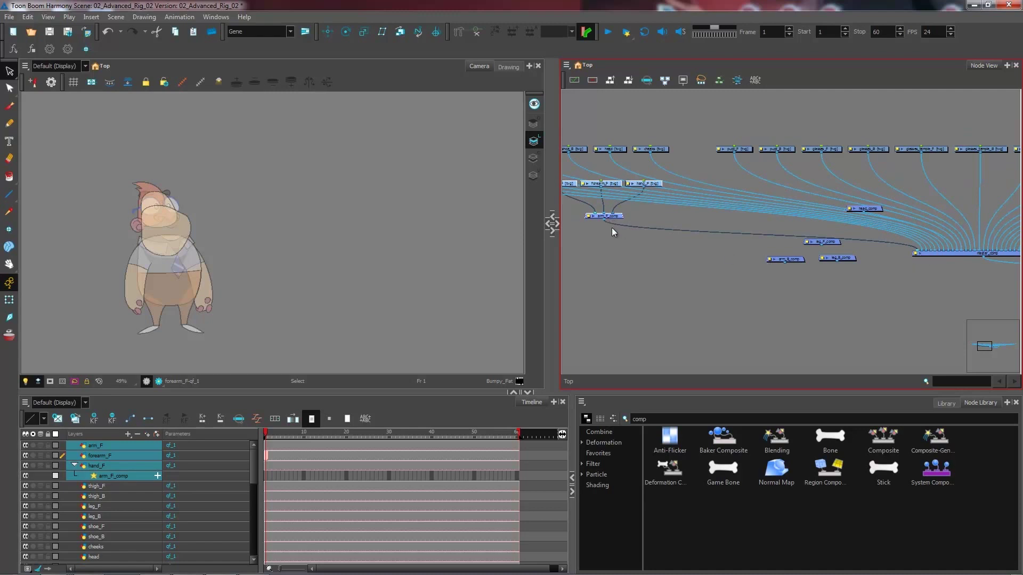
# Move arm_B_comp away from the leg composites and reposition head_comp below the glasses drawing nodes.
pyautogui.click(854, 285)
pyautogui.moveTo(800, 265); pyautogui.dragTo(739, 224)
pyautogui.click(877, 208)
pyautogui.moveTo(906, 226); pyautogui.dragTo(789, 221)
pyautogui.scroll(1, 769, 226)
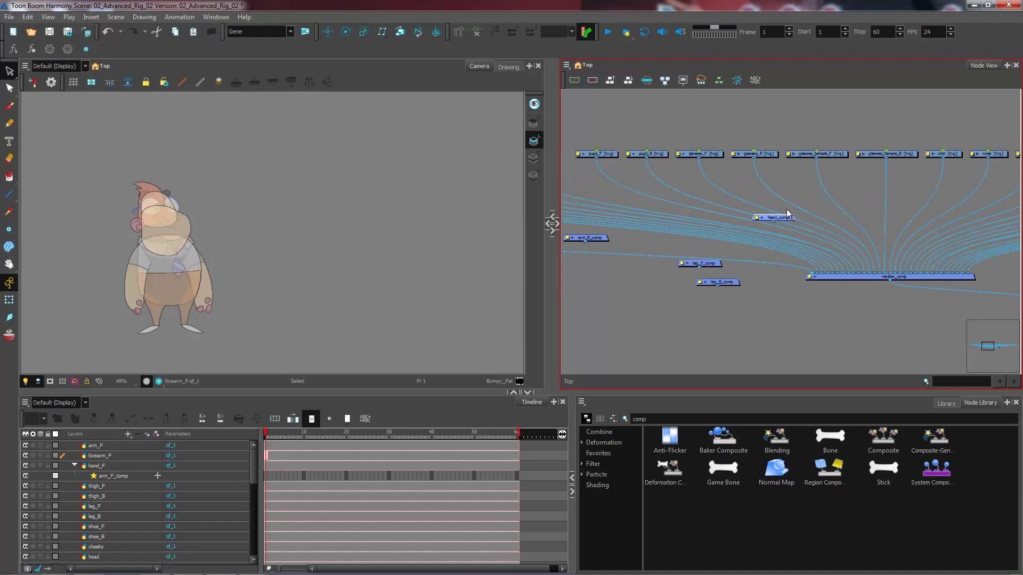
pyautogui.scroll(1, 788, 213)
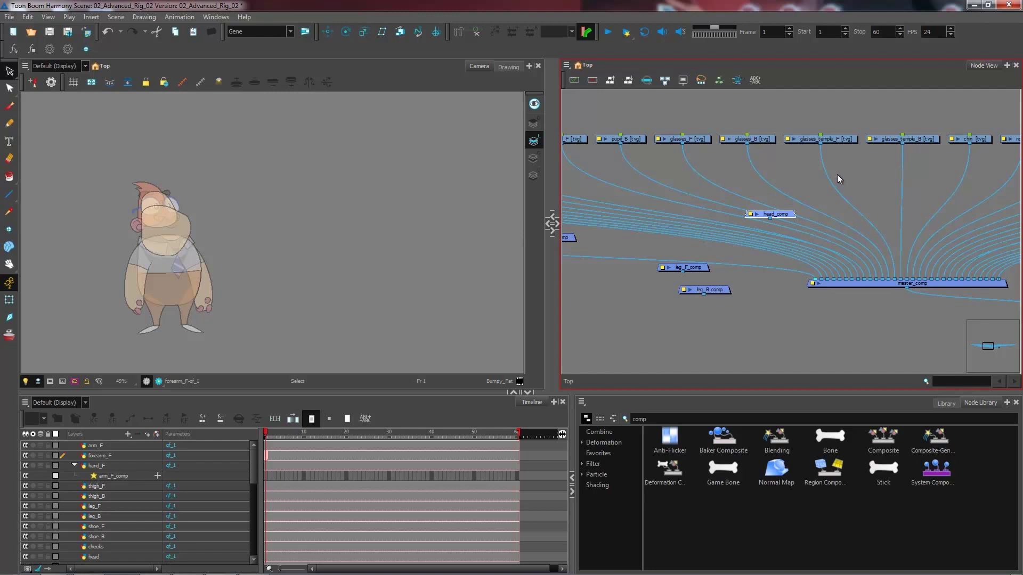
# Disconnect the chin, both glasses temples, both glasses and both pupil drawings from master_comp.
pyautogui.moveTo(904, 174); pyautogui.dragTo(801, 191)
pyautogui.click(860, 179)
pyautogui.press('Delete')
pyautogui.click(795, 180)
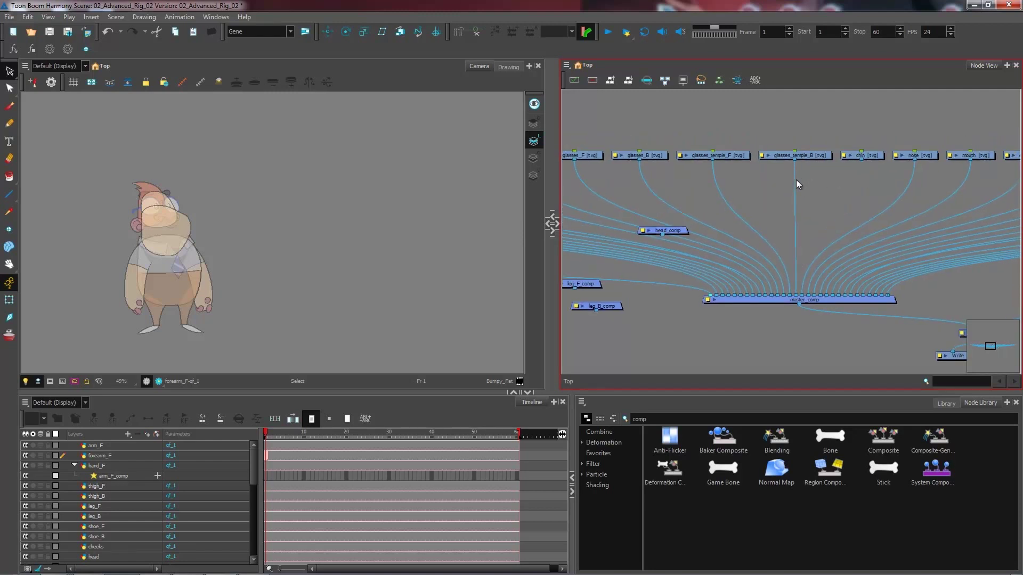
pyautogui.press('Delete')
pyautogui.click(715, 178)
pyautogui.press('Delete')
pyautogui.moveTo(650, 186); pyautogui.dragTo(675, 199)
# Connect head_comp's output to master_comp and place it above master_comp.
pyautogui.moveTo(834, 244); pyautogui.dragTo(895, 294)
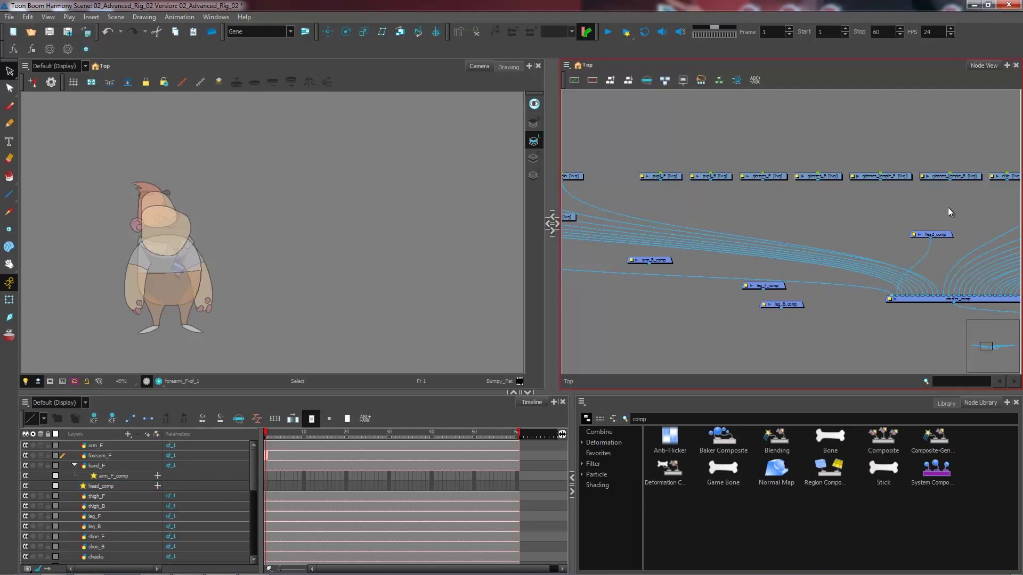
pyautogui.moveTo(942, 234); pyautogui.dragTo(908, 234)
pyautogui.hscroll(4, 769, 206)
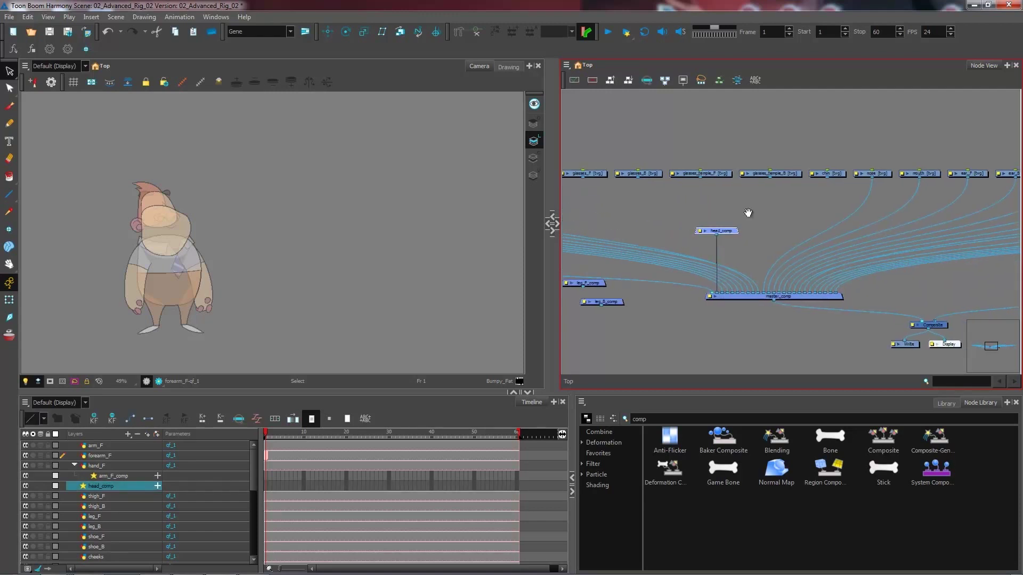
# Disconnect the nose, mouth, ear_F, ear_B, hair, eyebrow_F and eyebrow_B drawings from master_comp.
pyautogui.moveTo(759, 194); pyautogui.dragTo(779, 191)
pyautogui.click(804, 197)
pyautogui.press('Delete')
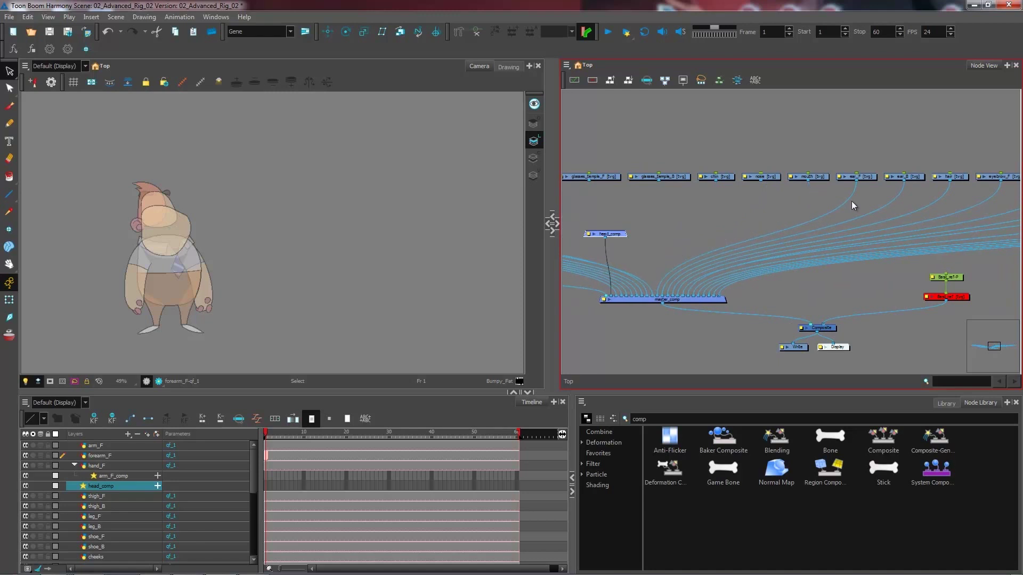
pyautogui.click(853, 194)
pyautogui.press('Delete')
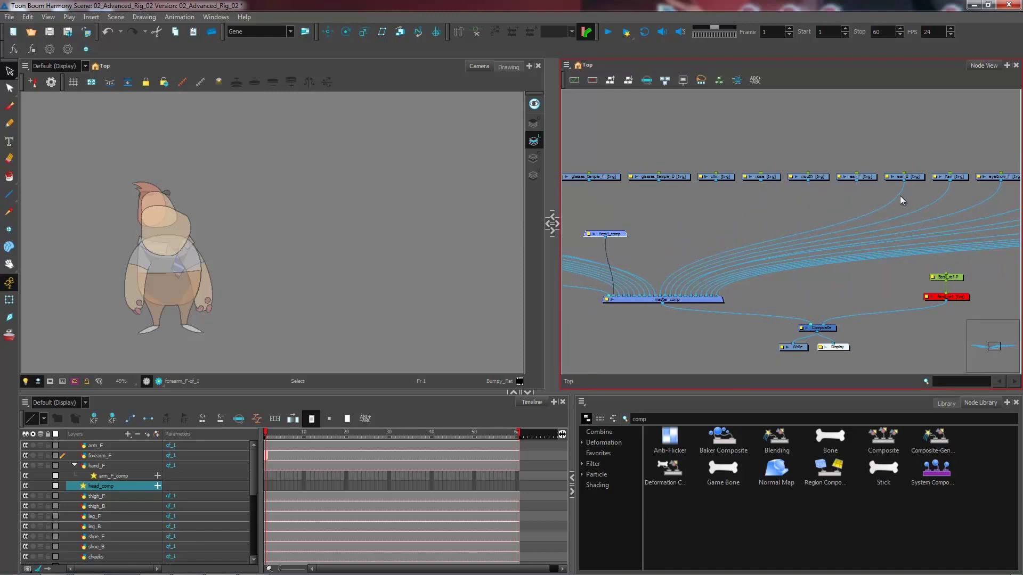
pyautogui.click(898, 197)
pyautogui.press('Delete')
pyautogui.click(941, 196)
pyautogui.press('Delete')
pyautogui.moveTo(959, 205); pyautogui.dragTo(815, 208)
pyautogui.scroll(1, 810, 210)
pyautogui.moveTo(889, 196); pyautogui.dragTo(772, 210)
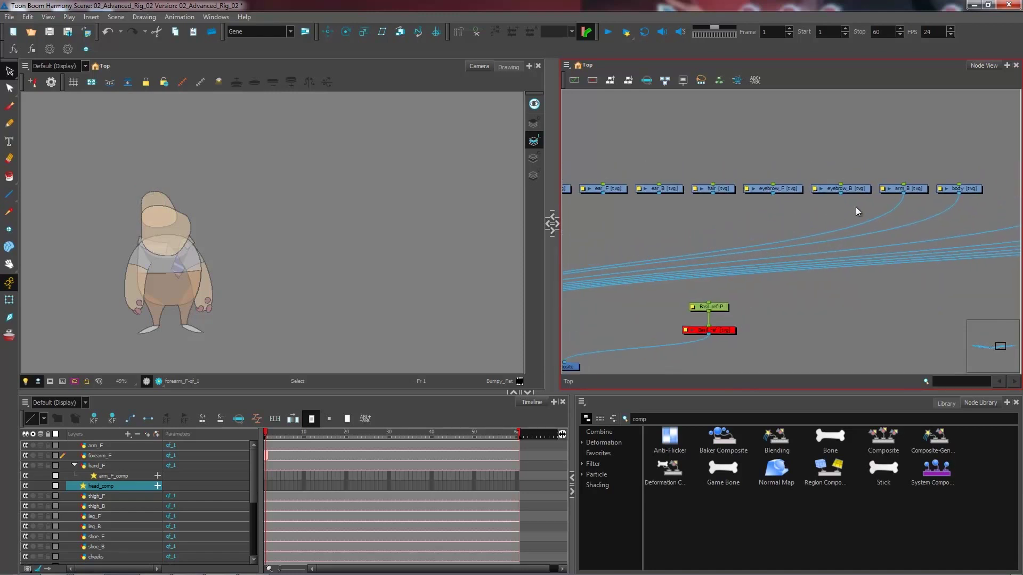
# Shift the arm_B and body drawing nodes away from eyebrow_B and next to forearm_B.
pyautogui.moveTo(923, 166)
pyautogui.mouseDown()
pyautogui.moveTo(983, 196)
pyautogui.moveTo(771, 212)
pyautogui.moveTo(818, 205)
pyautogui.mouseUp()
pyautogui.scroll(-1, 771, 211)
pyautogui.moveTo(914, 217); pyautogui.dragTo(733, 224)
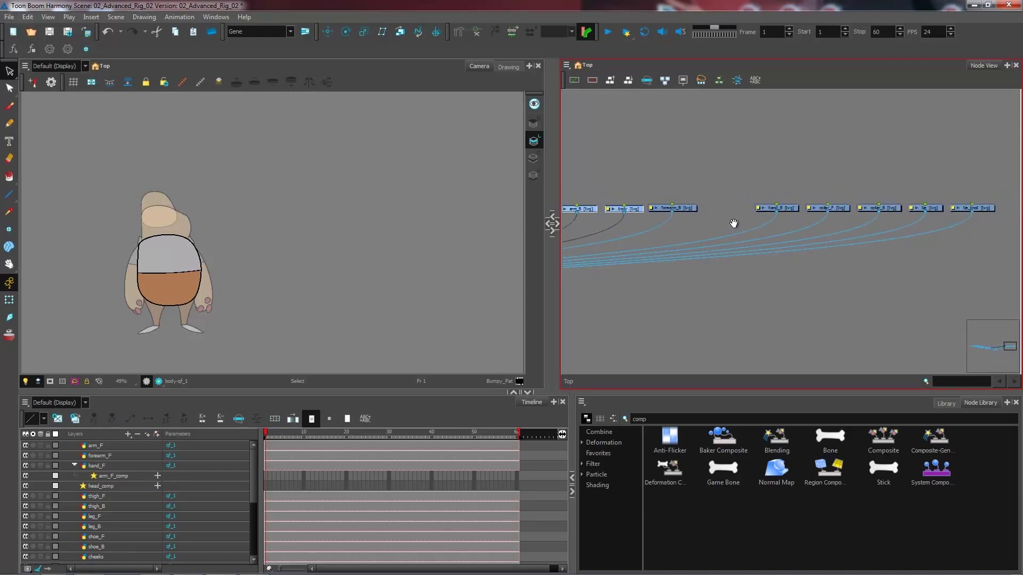
pyautogui.moveTo(919, 225); pyautogui.dragTo(831, 222)
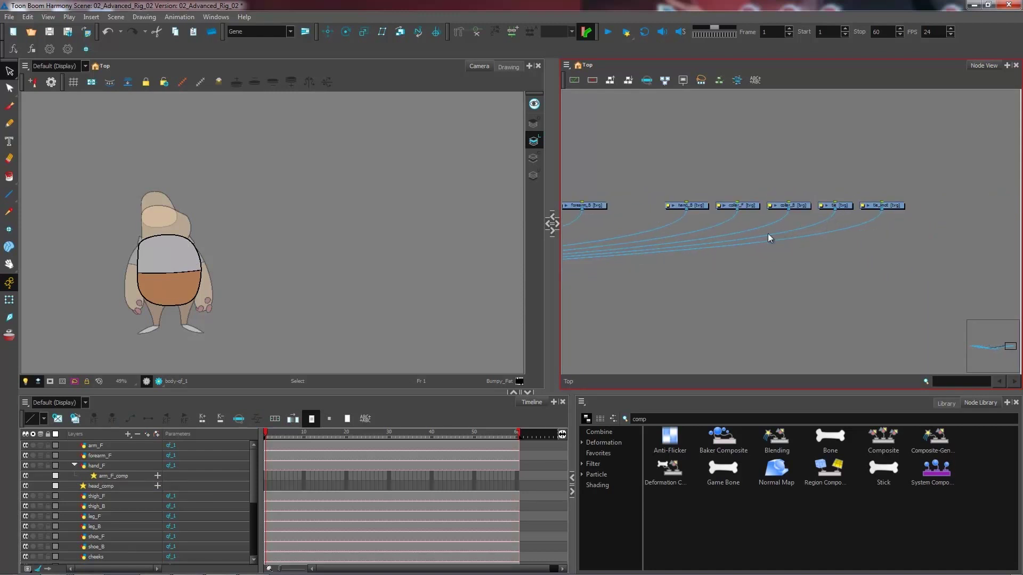
# Find the head and cheeks drawing nodes and pull them out of the node row together.
pyautogui.moveTo(653, 251); pyautogui.dragTo(904, 230)
pyautogui.moveTo(714, 229); pyautogui.dragTo(874, 229)
pyautogui.moveTo(749, 231); pyautogui.dragTo(936, 231)
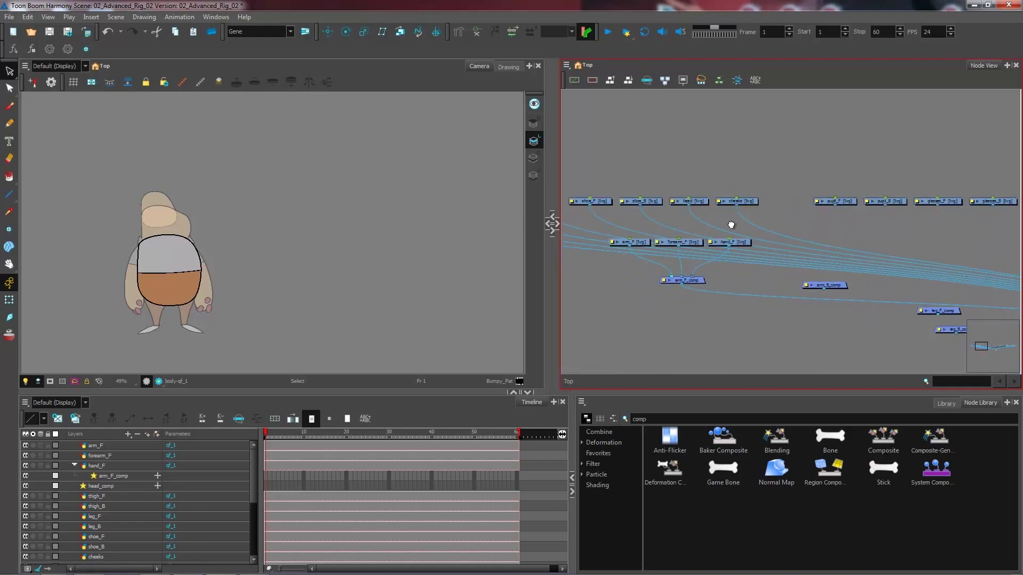
pyautogui.moveTo(731, 224); pyautogui.dragTo(816, 226)
pyautogui.moveTo(770, 187); pyautogui.dragTo(943, 176)
pyautogui.moveTo(657, 221); pyautogui.dragTo(822, 219)
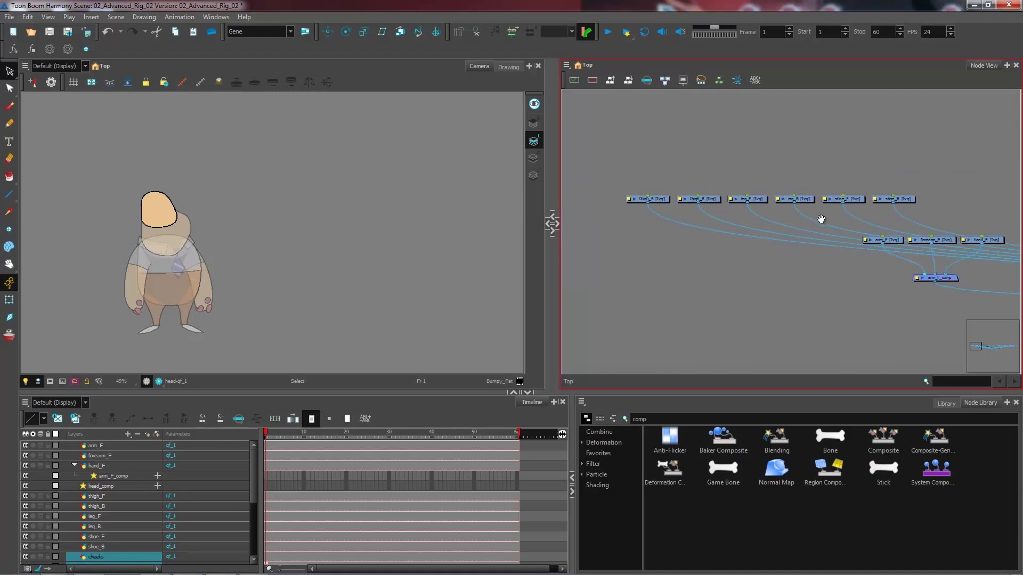
# Disconnect head and cheeks from master_comp and place both above the gap between eyebrow_B and arm_B.
pyautogui.moveTo(932, 219); pyautogui.dragTo(617, 218)
pyautogui.scroll(-1, 690, 174)
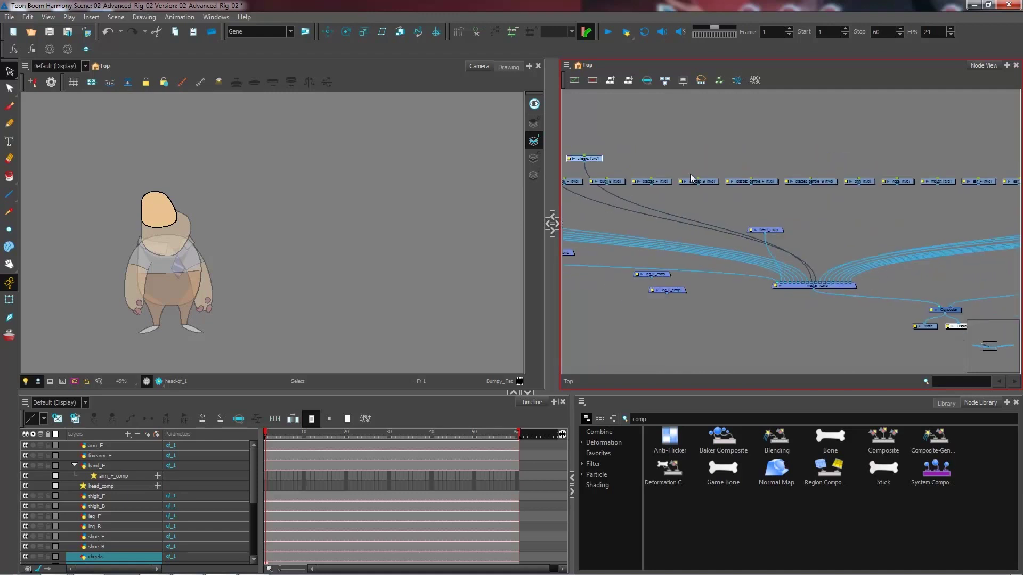
pyautogui.moveTo(599, 135); pyautogui.dragTo(671, 138)
pyautogui.click(648, 161)
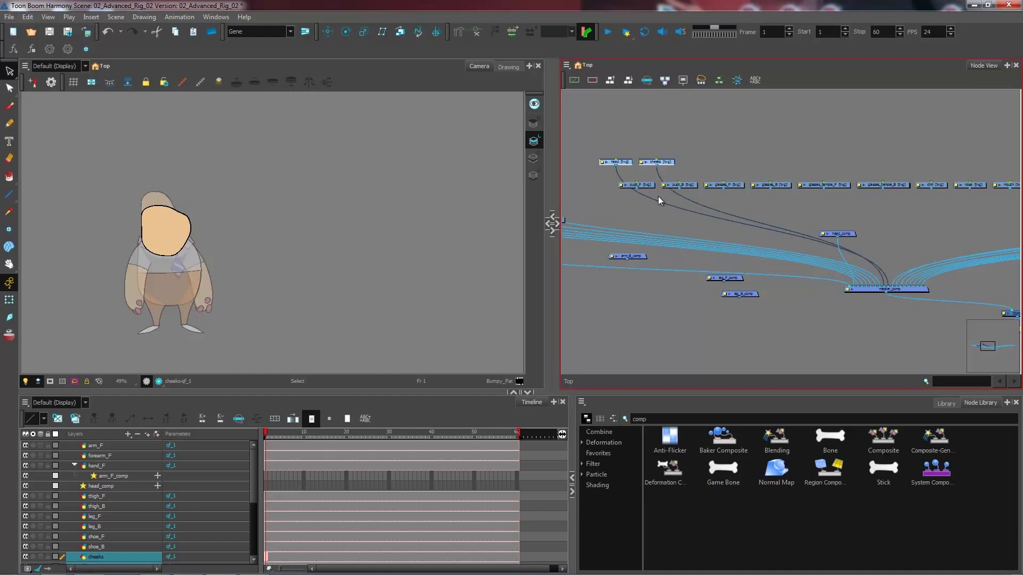
pyautogui.moveTo(658, 201)
pyautogui.mouseDown()
pyautogui.moveTo(647, 197)
pyautogui.moveTo(677, 194)
pyautogui.mouseUp()
pyautogui.moveTo(613, 141); pyautogui.dragTo(760, 165)
pyautogui.press('2')
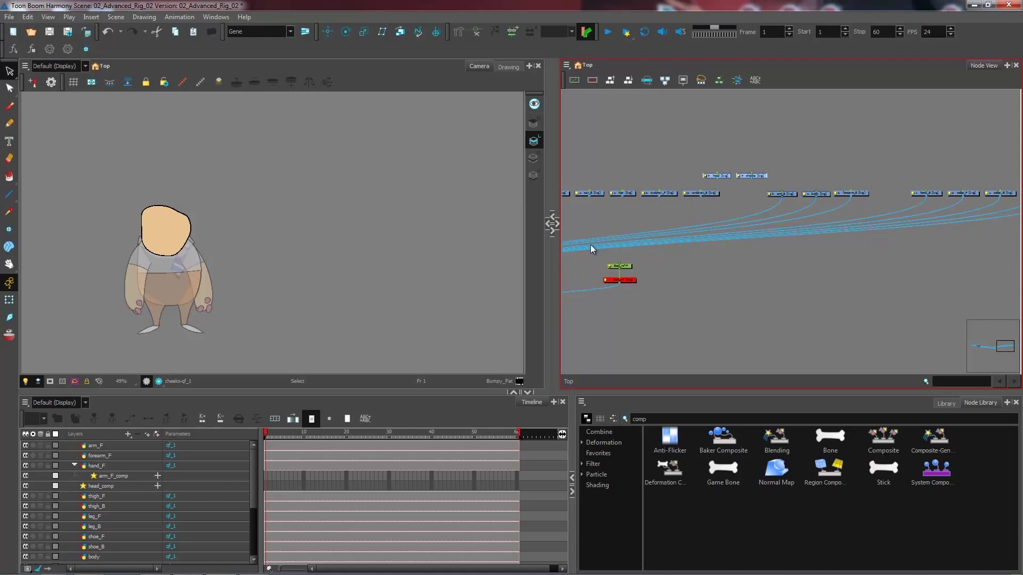
# Switch to the Transform tool and adjust head_comp's position above master_comp.
pyautogui.moveTo(638, 228); pyautogui.dragTo(848, 222)
pyautogui.press('2')
pyautogui.press('2')
pyautogui.moveTo(652, 247); pyautogui.dragTo(834, 262)
pyautogui.moveTo(697, 243); pyautogui.dragTo(713, 248)
pyautogui.click(762, 245)
pyautogui.click(9, 300)
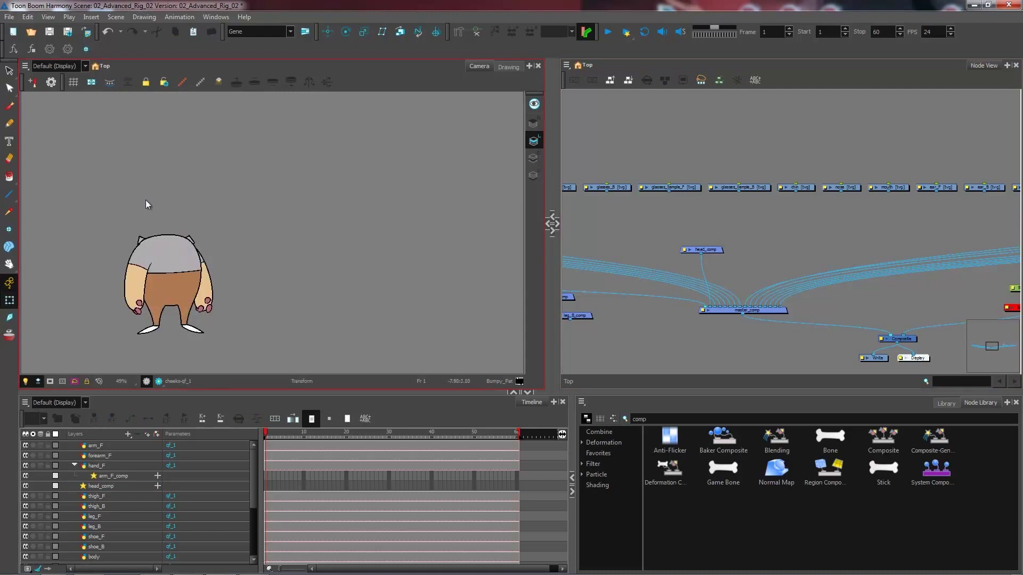
pyautogui.moveTo(802, 222); pyautogui.dragTo(613, 259)
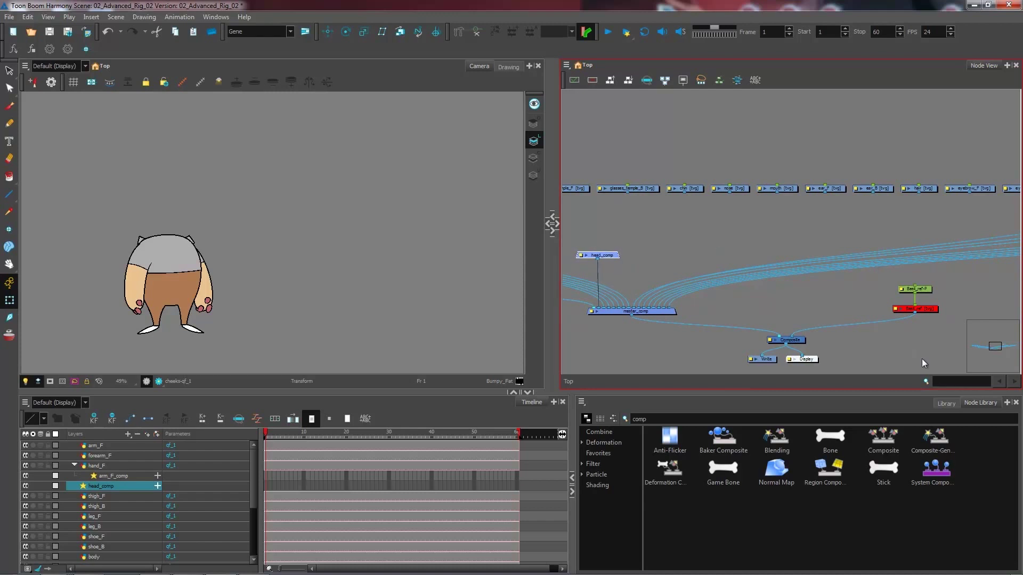
# Enable the disabled reference drawing node and enlarge the character sheet in the Camera view.
pyautogui.click(916, 310)
pyautogui.press('d')
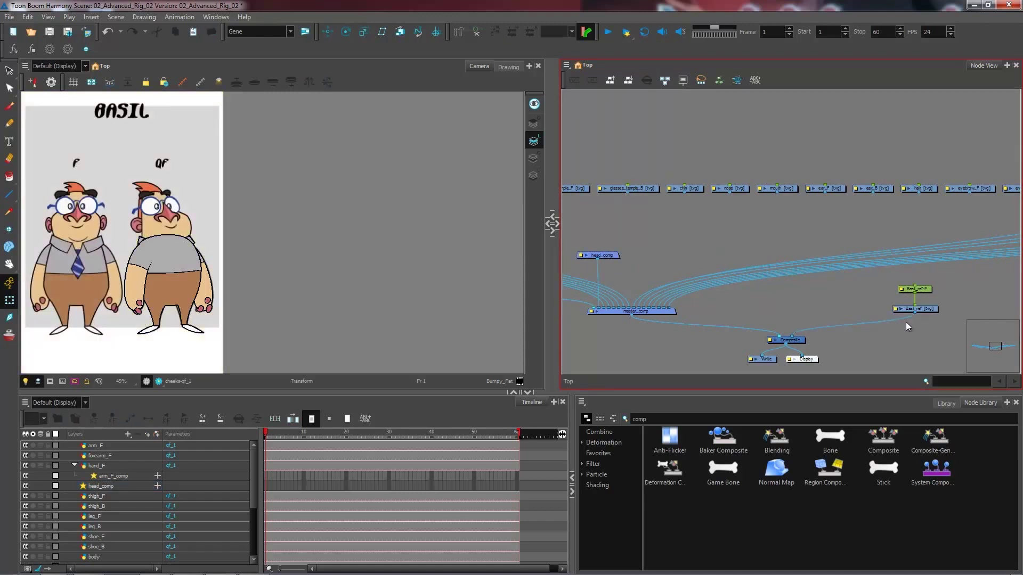
pyautogui.scroll(2, 274, 232)
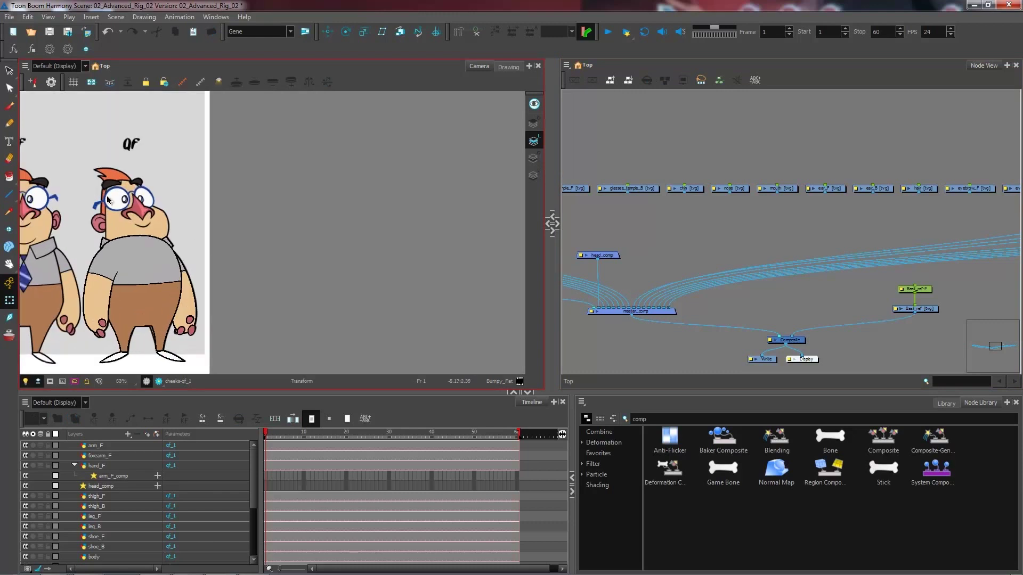
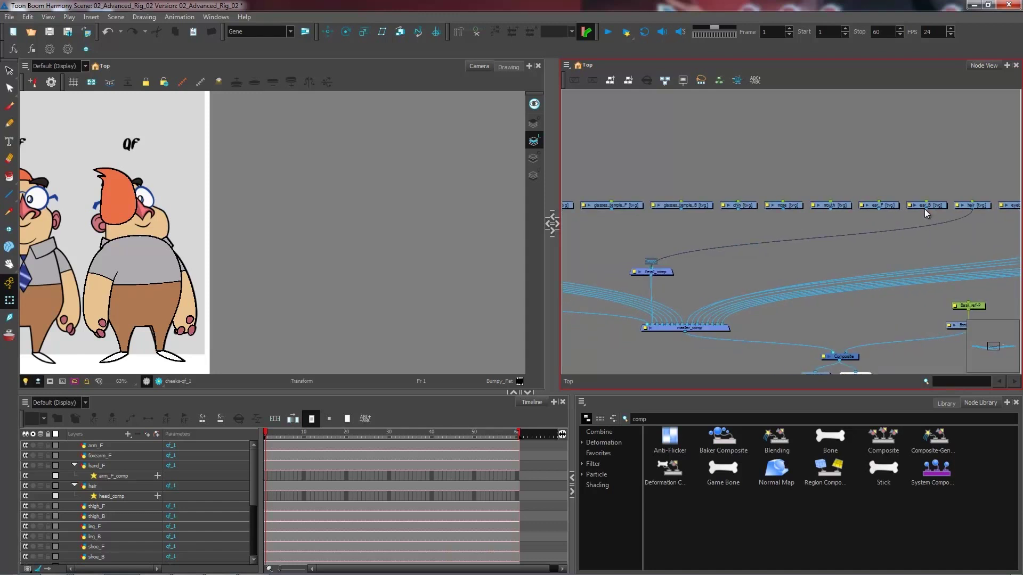
# Connect the ear_B drawing to head_comp beside the hair connection and disable the hair drawing node.
pyautogui.moveTo(170, 249); pyautogui.dragTo(314, 258)
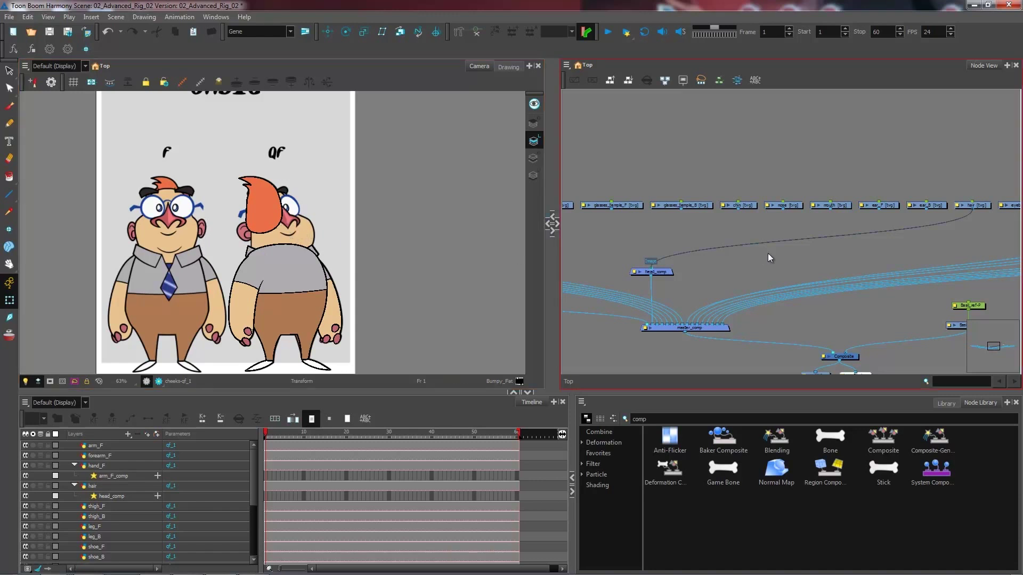
pyautogui.moveTo(924, 210); pyautogui.dragTo(645, 261)
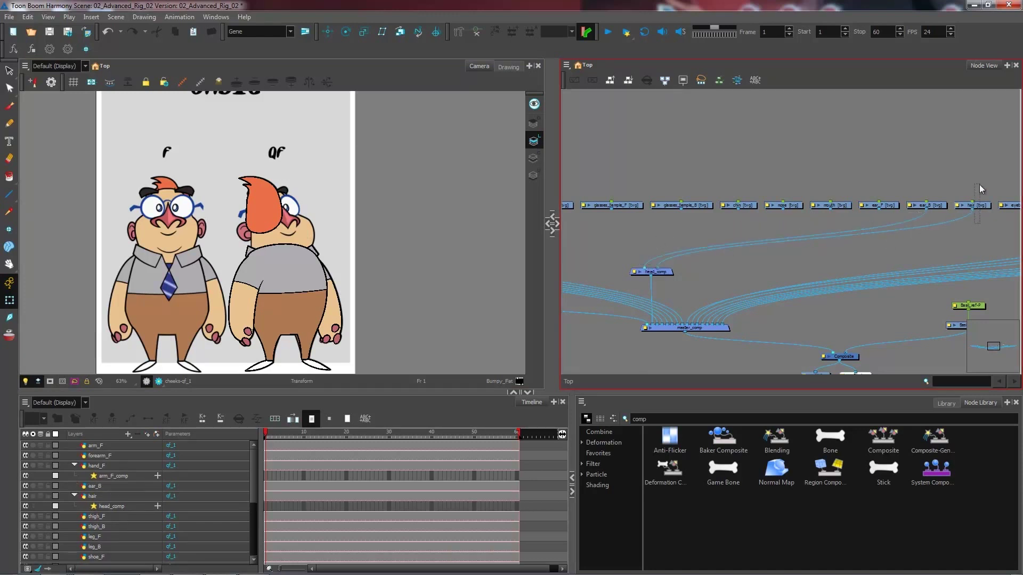
pyautogui.click(973, 205)
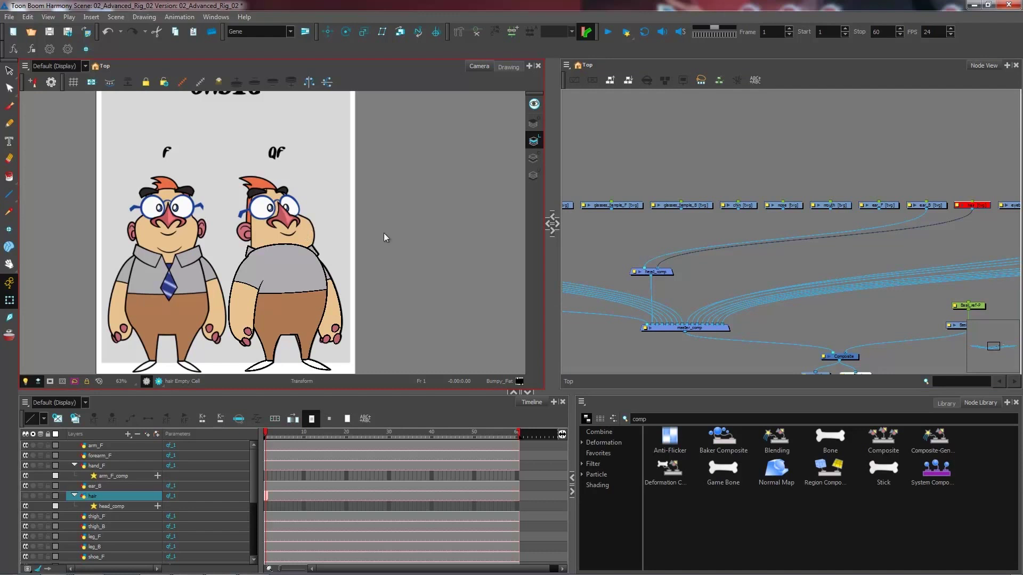
# Connect the outputs of the head and cheeks drawing nodes to head_comp.
pyautogui.moveTo(664, 258); pyautogui.dragTo(756, 249)
pyautogui.moveTo(638, 226); pyautogui.dragTo(738, 232)
pyautogui.moveTo(672, 229); pyautogui.dragTo(804, 230)
pyautogui.moveTo(965, 234); pyautogui.dragTo(868, 231)
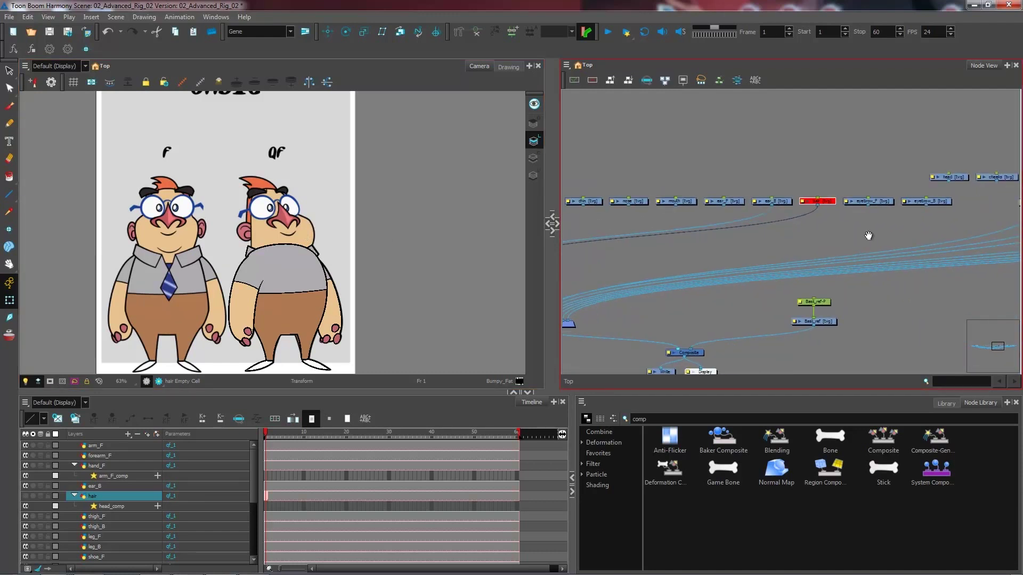
pyautogui.moveTo(948, 180); pyautogui.dragTo(654, 264)
pyautogui.moveTo(854, 245); pyautogui.dragTo(708, 259)
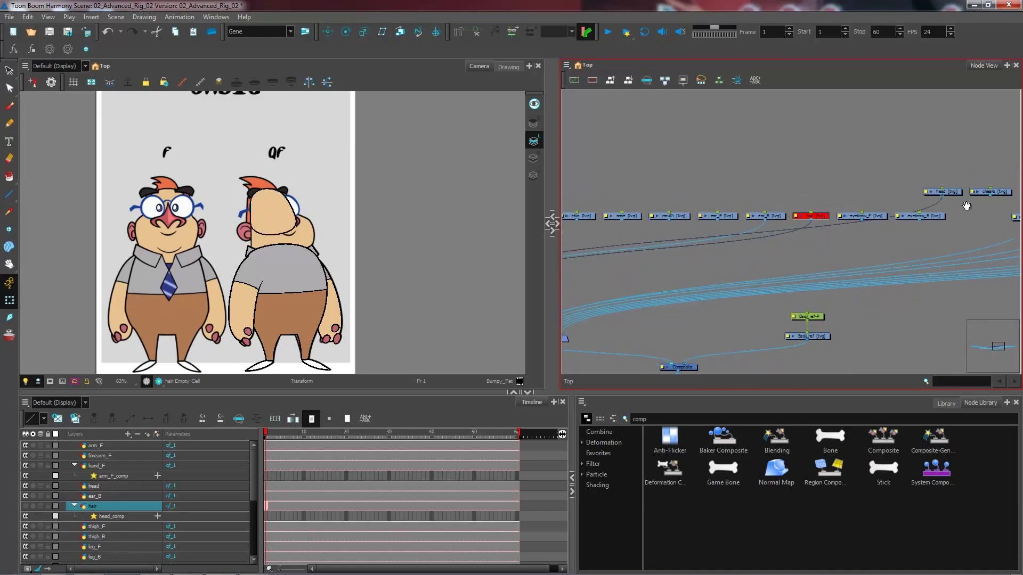
pyautogui.moveTo(990, 195); pyautogui.dragTo(687, 279)
pyautogui.moveTo(995, 241); pyautogui.dragTo(667, 268)
# Disable the head and cheeks drawing nodes and move them slightly closer to the eyebrow nodes.
pyautogui.moveTo(791, 207); pyautogui.dragTo(871, 222)
pyautogui.press('d')
pyautogui.moveTo(636, 261); pyautogui.dragTo(769, 240)
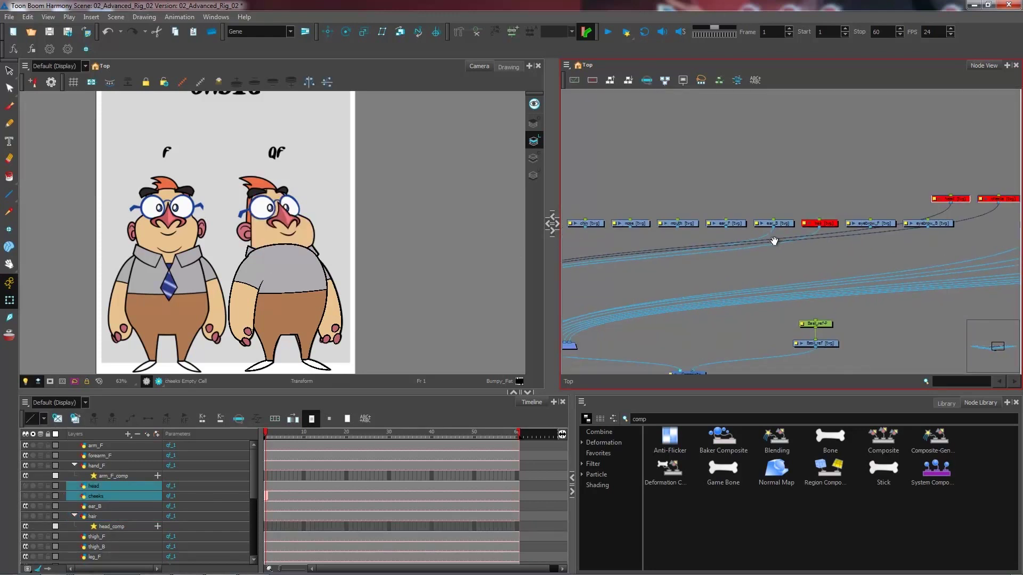
pyautogui.moveTo(962, 199); pyautogui.dragTo(941, 200)
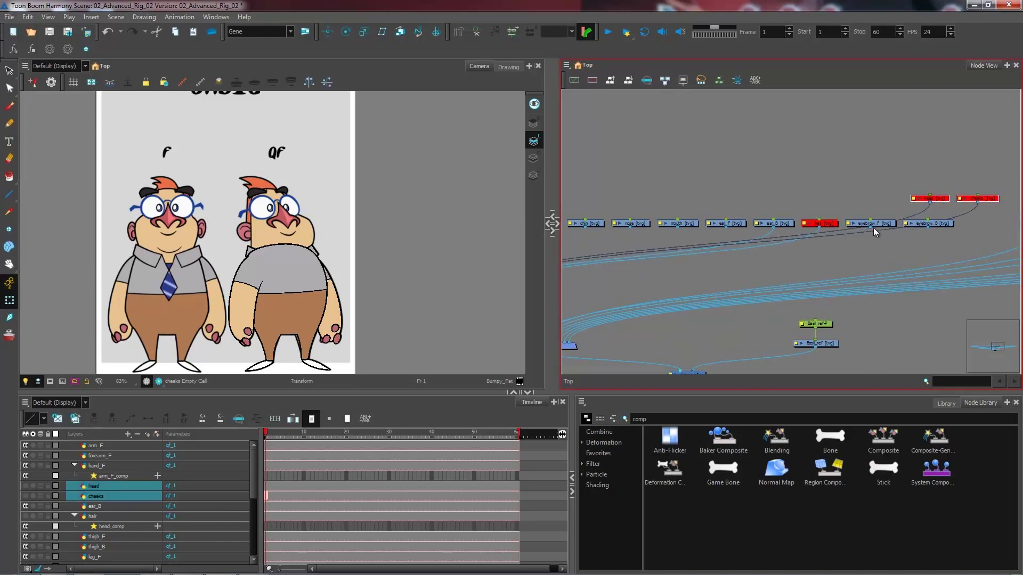
# Connect the ear_F drawing node's output to head_comp.
pyautogui.moveTo(691, 246); pyautogui.dragTo(813, 218)
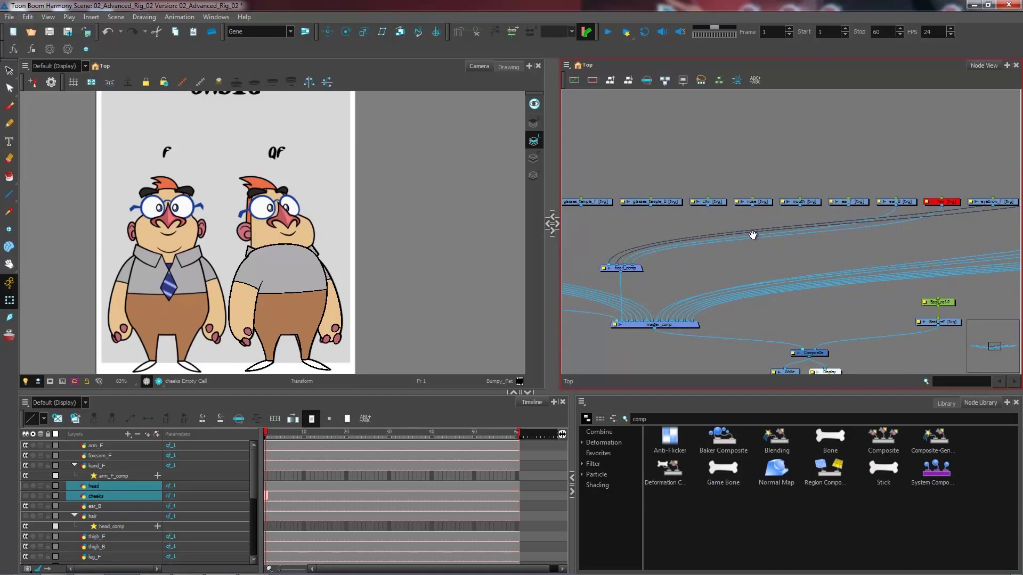
pyautogui.moveTo(758, 232); pyautogui.dragTo(762, 238)
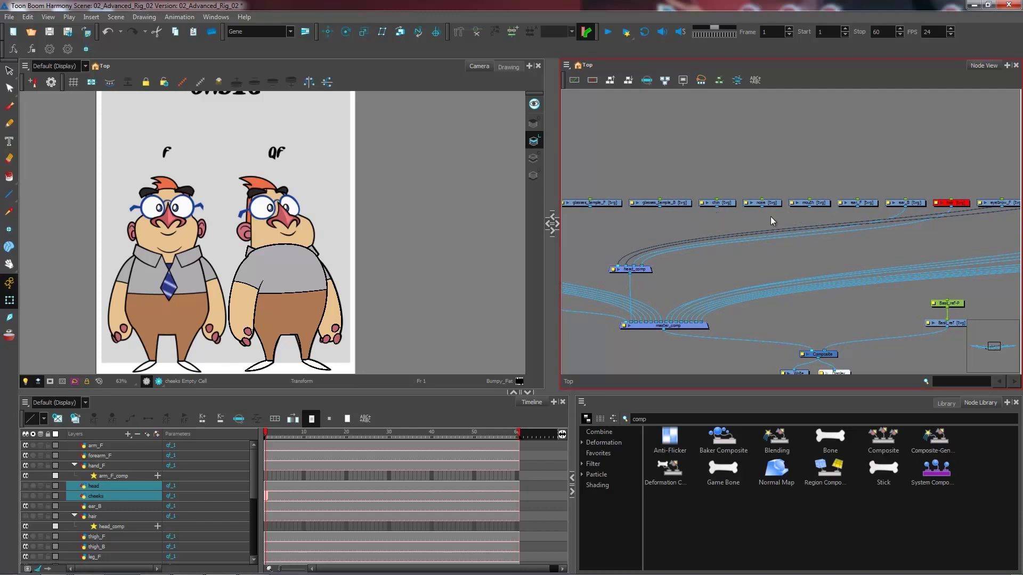
pyautogui.moveTo(870, 239); pyautogui.dragTo(753, 236)
pyautogui.moveTo(953, 211); pyautogui.dragTo(882, 213)
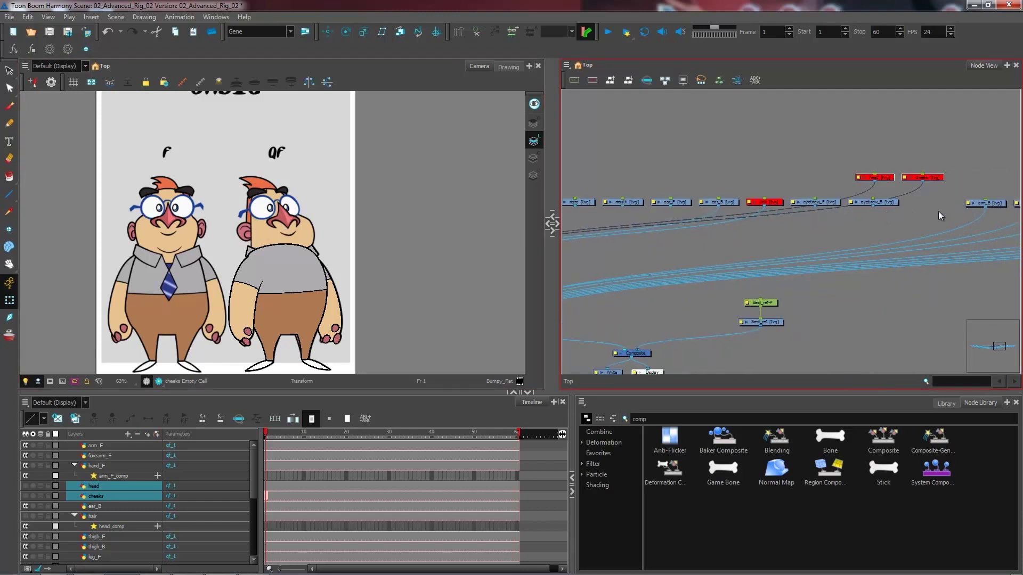
pyautogui.click(845, 221)
pyautogui.moveTo(670, 205); pyautogui.dragTo(795, 265)
pyautogui.moveTo(899, 265); pyautogui.dragTo(698, 268)
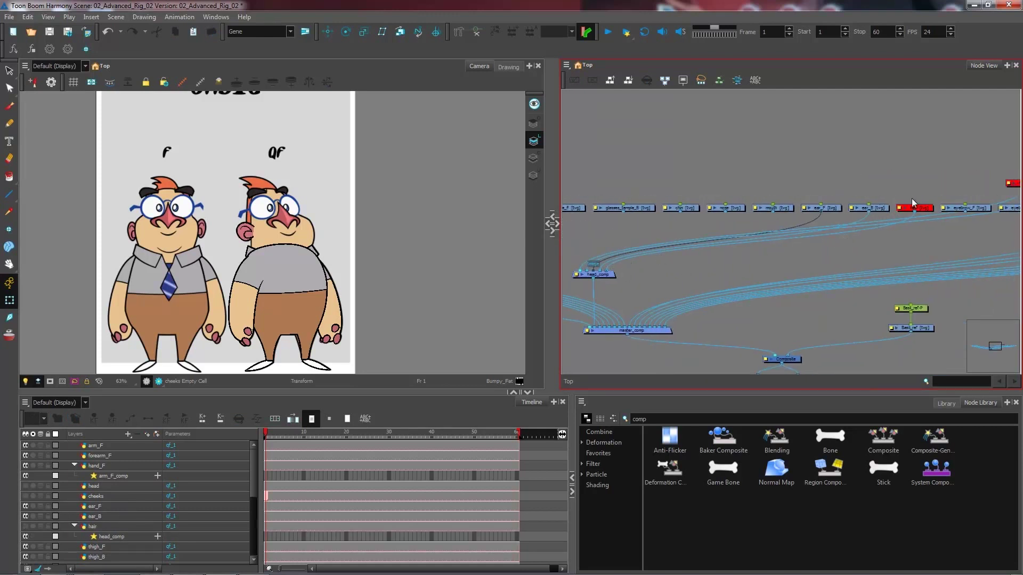
# Line up head, cheeks, ear_F, ear_B and hair in a row above the other drawings and disable both ears.
pyautogui.moveTo(914, 204); pyautogui.dragTo(897, 172)
pyautogui.moveTo(923, 208); pyautogui.dragTo(809, 161)
pyautogui.moveTo(894, 179); pyautogui.dragTo(793, 181)
pyautogui.moveTo(919, 162); pyautogui.dragTo(963, 174)
pyautogui.press('d')
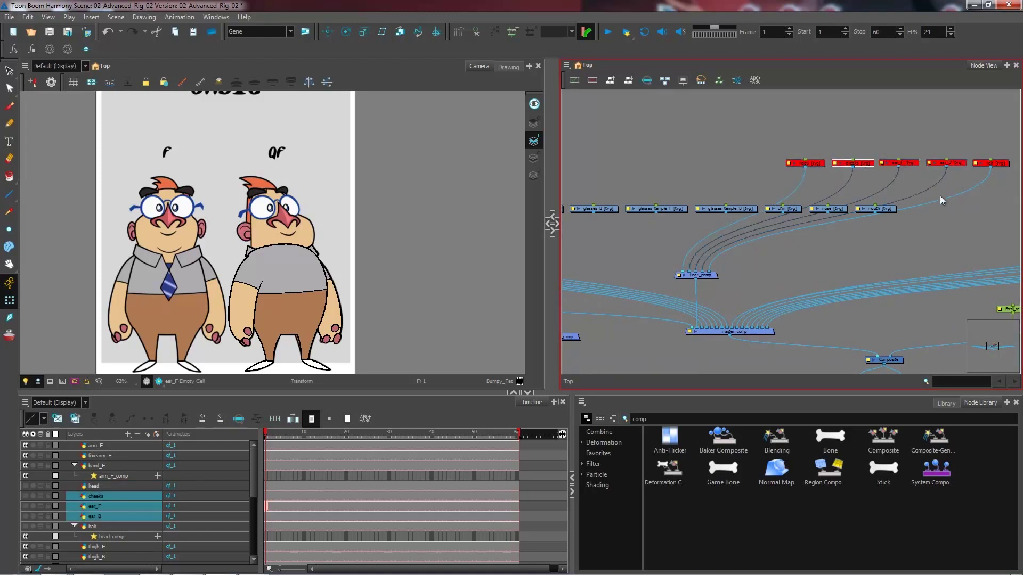
# Connect glasses_B and glasses_temple_B to head_comp and place both nodes in the row ahead of the head node.
pyautogui.click(847, 235)
pyautogui.moveTo(835, 241); pyautogui.dragTo(855, 235)
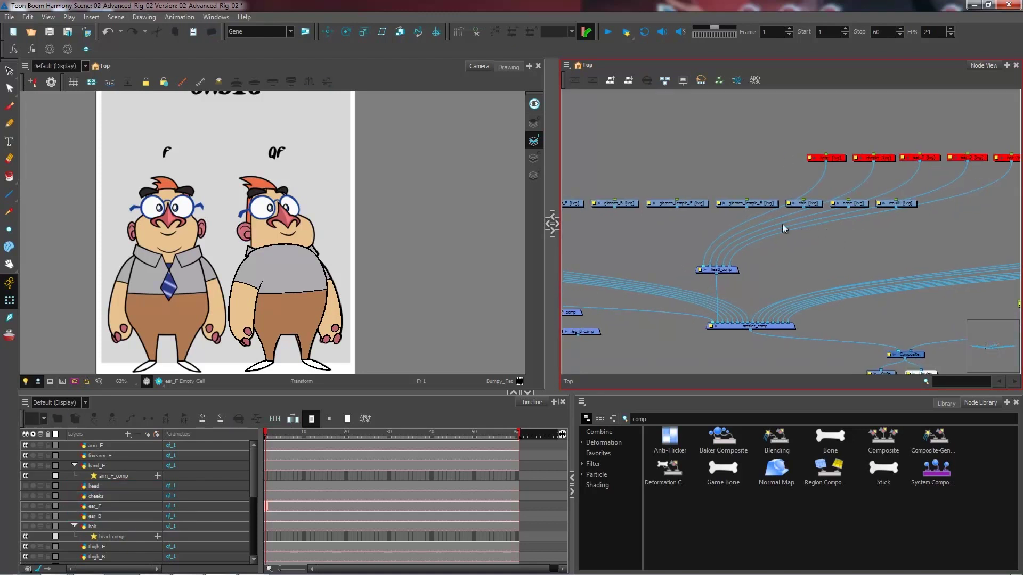
pyautogui.moveTo(662, 222); pyautogui.dragTo(728, 210)
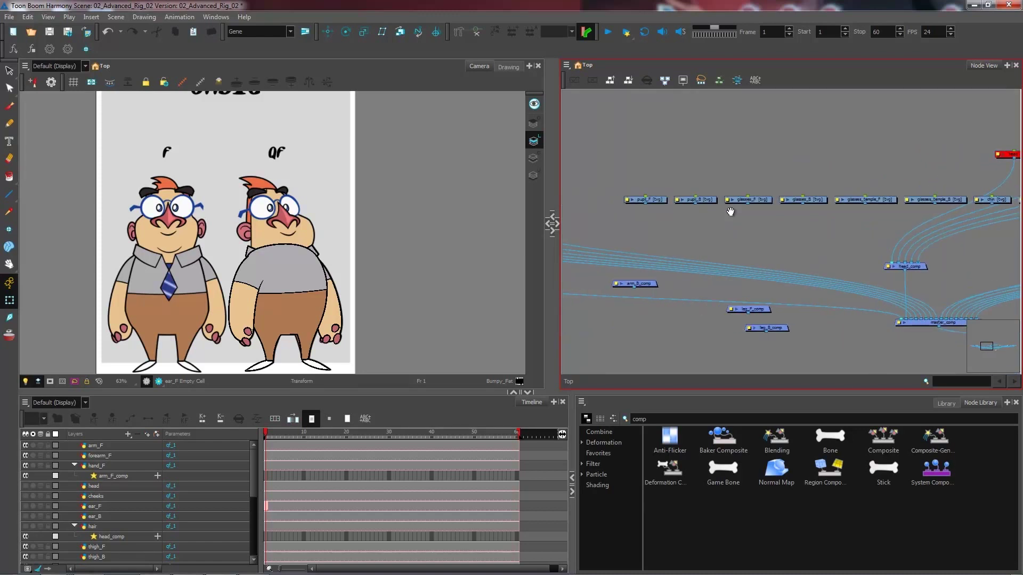
pyautogui.moveTo(805, 202); pyautogui.dragTo(894, 173)
pyautogui.moveTo(974, 160); pyautogui.dragTo(887, 258)
pyautogui.moveTo(931, 227); pyautogui.dragTo(834, 232)
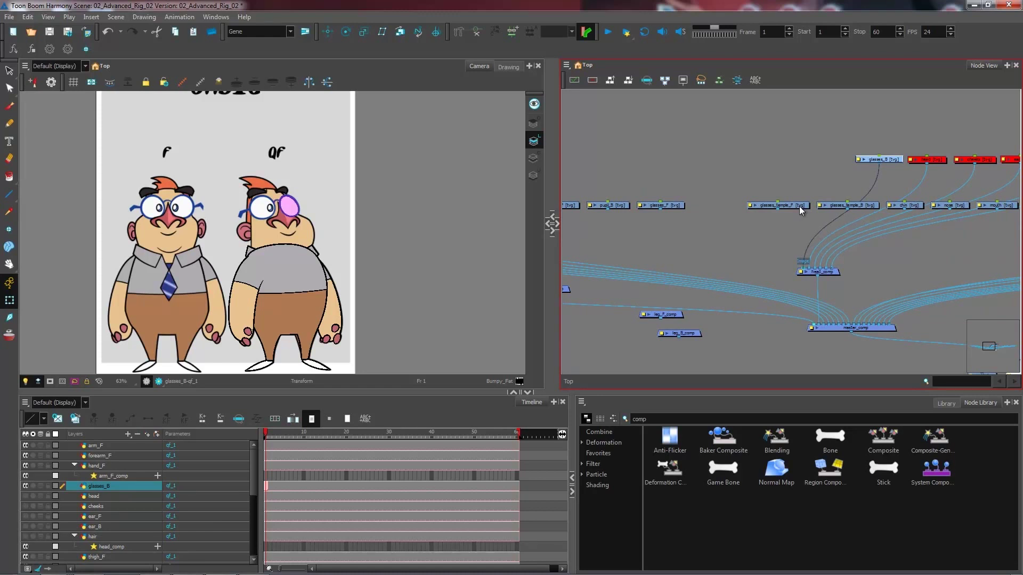
pyautogui.moveTo(855, 205); pyautogui.dragTo(808, 269)
pyautogui.moveTo(734, 145); pyautogui.dragTo(890, 164)
pyautogui.click(828, 208)
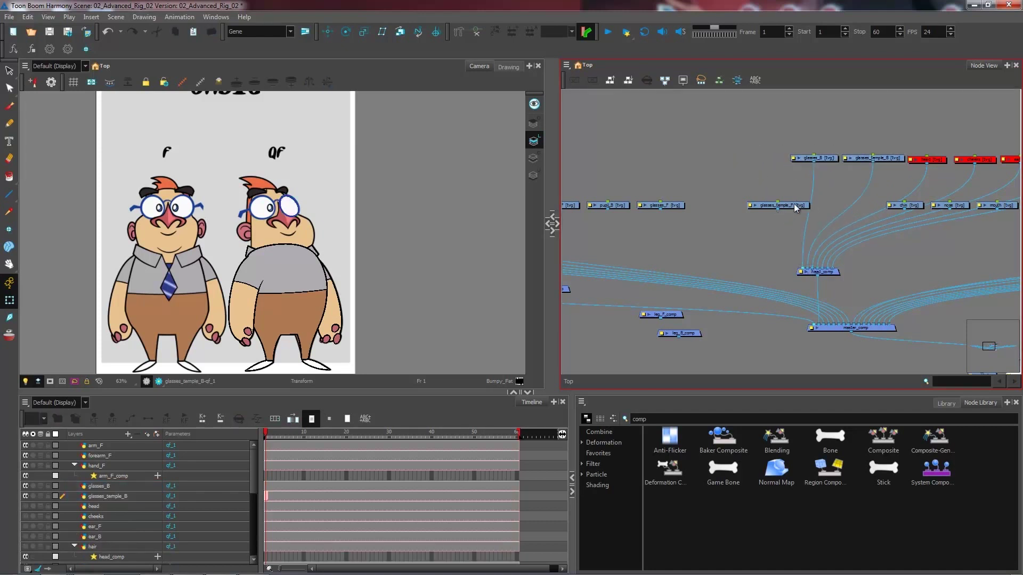
# Move glasses_temple_F and glasses_F aside and connect pupil_B to head_comp ahead of glasses_B.
pyautogui.moveTo(745, 181); pyautogui.dragTo(745, 181)
pyautogui.moveTo(796, 203); pyautogui.dragTo(728, 172)
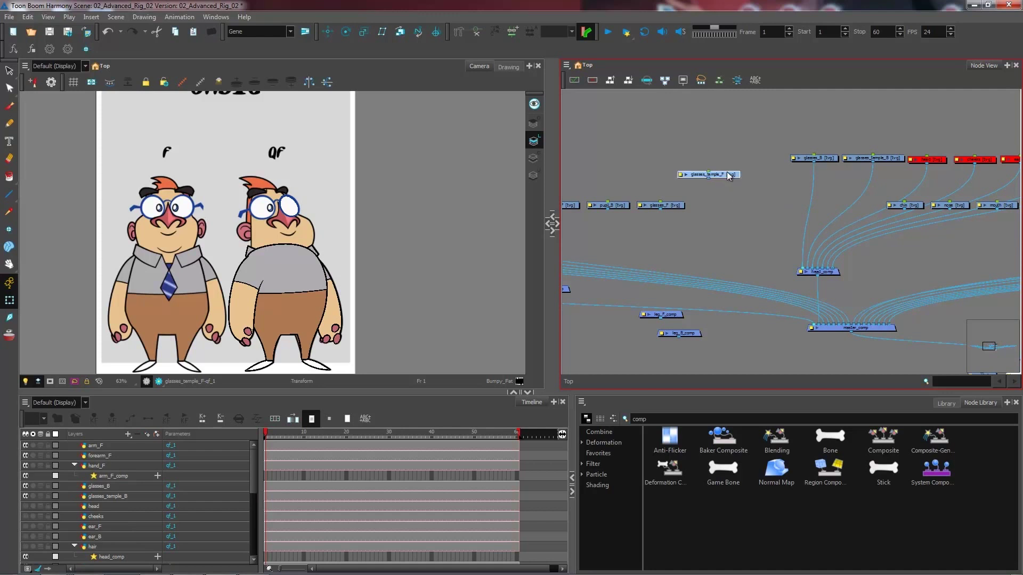
pyautogui.moveTo(676, 203); pyautogui.dragTo(695, 160)
pyautogui.moveTo(618, 202); pyautogui.dragTo(795, 264)
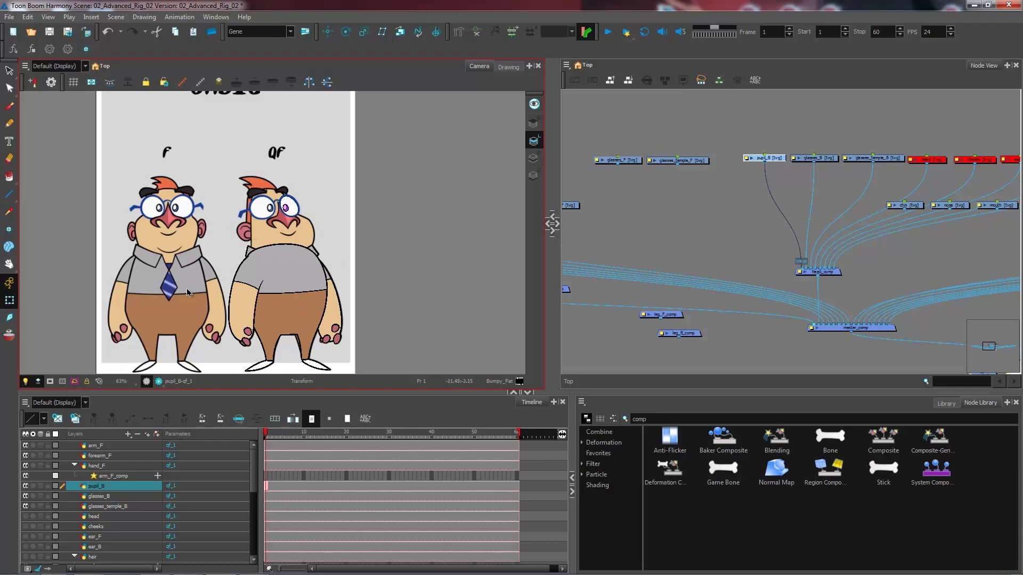
# Connect glasses_temple_F, glasses_F and pupil_F to head_comp, each ahead of the previous one.
pyautogui.moveTo(691, 189); pyautogui.dragTo(798, 267)
pyautogui.moveTo(649, 159); pyautogui.dragTo(799, 266)
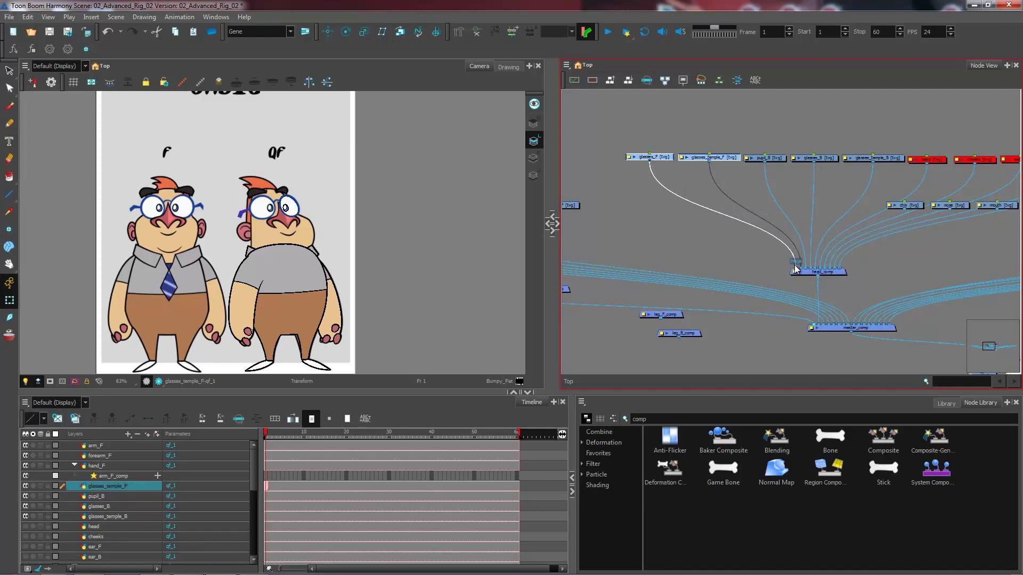
pyautogui.moveTo(583, 205); pyautogui.dragTo(953, 278)
# Line up the chin, nose and mouth nodes ahead of pupil_F and connect nose and chin to head_comp, nose first.
pyautogui.moveTo(973, 245); pyautogui.dragTo(762, 245)
pyautogui.moveTo(890, 228); pyautogui.dragTo(806, 229)
pyautogui.moveTo(746, 209); pyautogui.dragTo(938, 280)
pyautogui.click(721, 175)
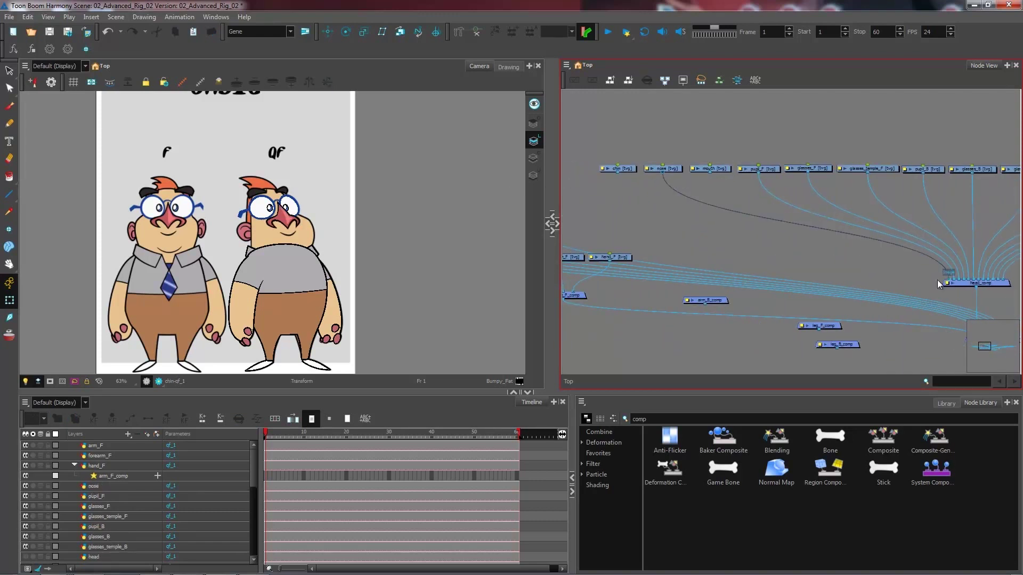
pyautogui.moveTo(669, 170); pyautogui.dragTo(951, 279)
pyautogui.click(632, 178)
pyautogui.moveTo(631, 176); pyautogui.dragTo(641, 168)
# Bring eyebrow_F and eyebrow_B to the front of the head row and connect both to head_comp.
pyautogui.moveTo(869, 267); pyautogui.dragTo(686, 264)
pyautogui.moveTo(1014, 192); pyautogui.dragTo(735, 212)
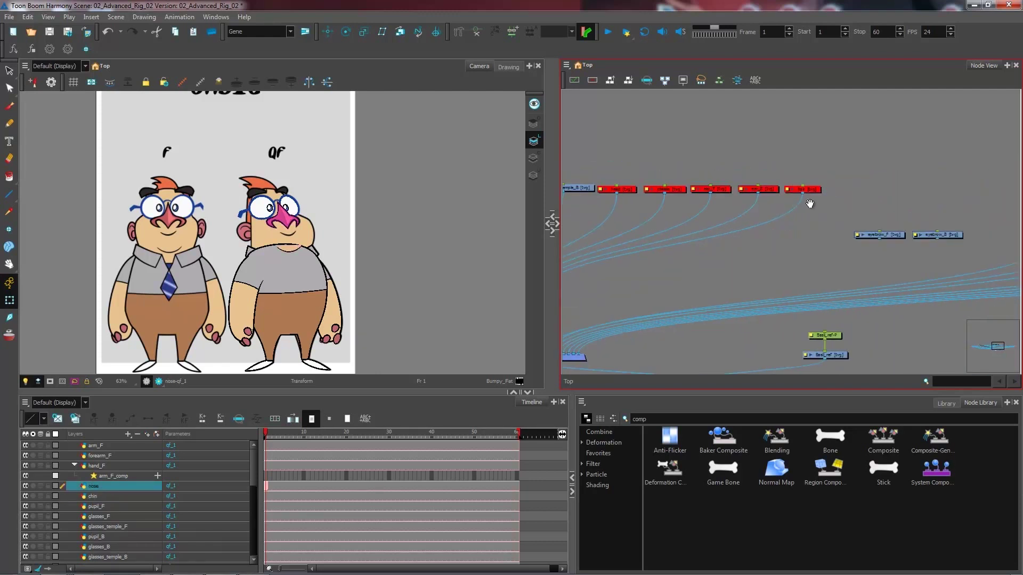
pyautogui.moveTo(899, 216); pyautogui.dragTo(985, 281)
pyautogui.moveTo(597, 195); pyautogui.dragTo(836, 286)
# Re-enable the disabled head, cheeks, ear_F, ear_B and hair drawing nodes.
pyautogui.scroll(-3, 831, 231)
pyautogui.moveTo(874, 175); pyautogui.dragTo(861, 213)
pyautogui.press('a')
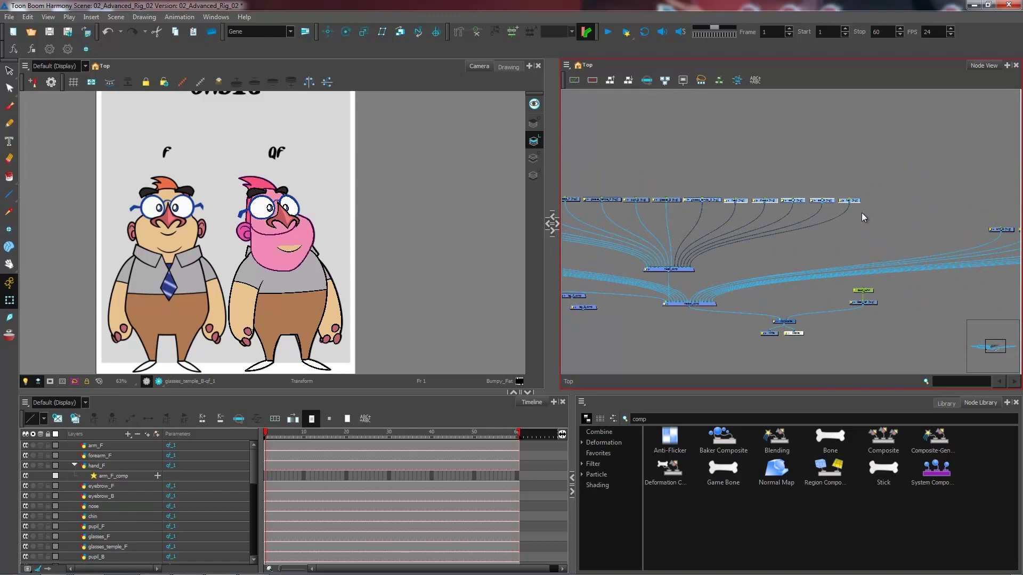
pyautogui.click(847, 205)
# Connect the mouth node to head_comp between chin and pupil_F.
pyautogui.moveTo(657, 244); pyautogui.dragTo(894, 238)
pyautogui.scroll(2, 702, 236)
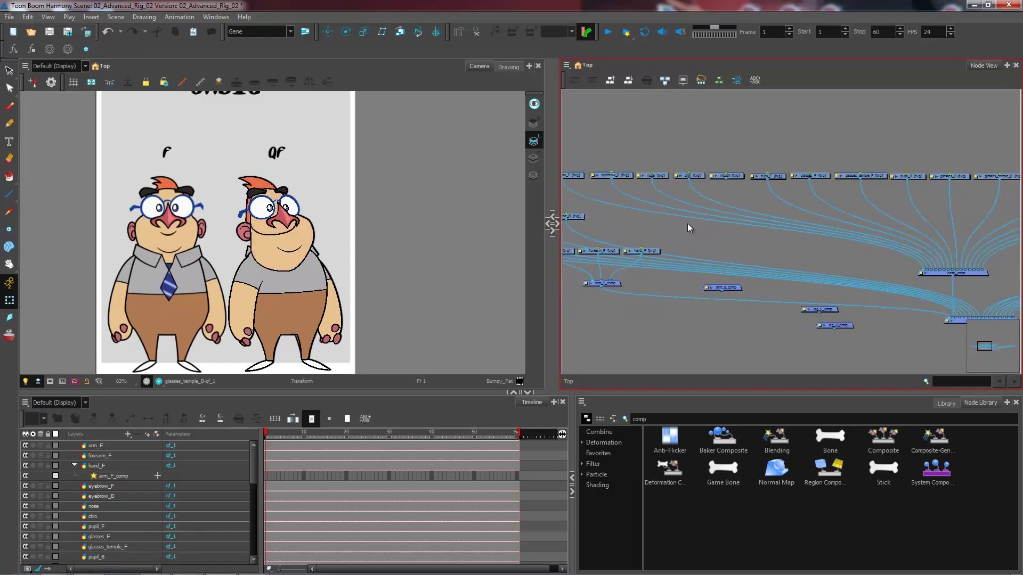
pyautogui.moveTo(663, 203); pyautogui.dragTo(749, 210)
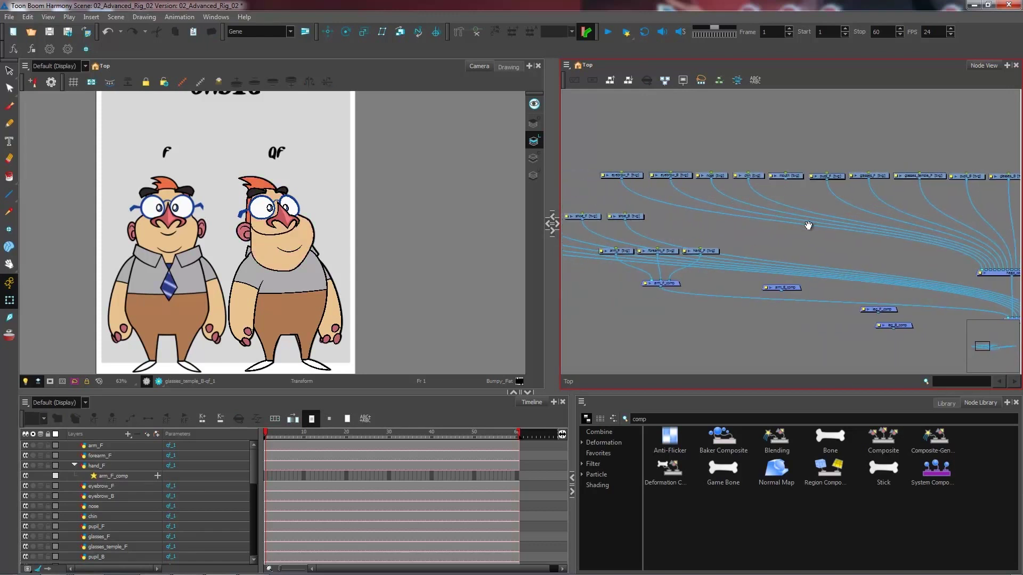
pyautogui.moveTo(828, 237); pyautogui.dragTo(819, 237)
pyautogui.moveTo(943, 244); pyautogui.dragTo(820, 246)
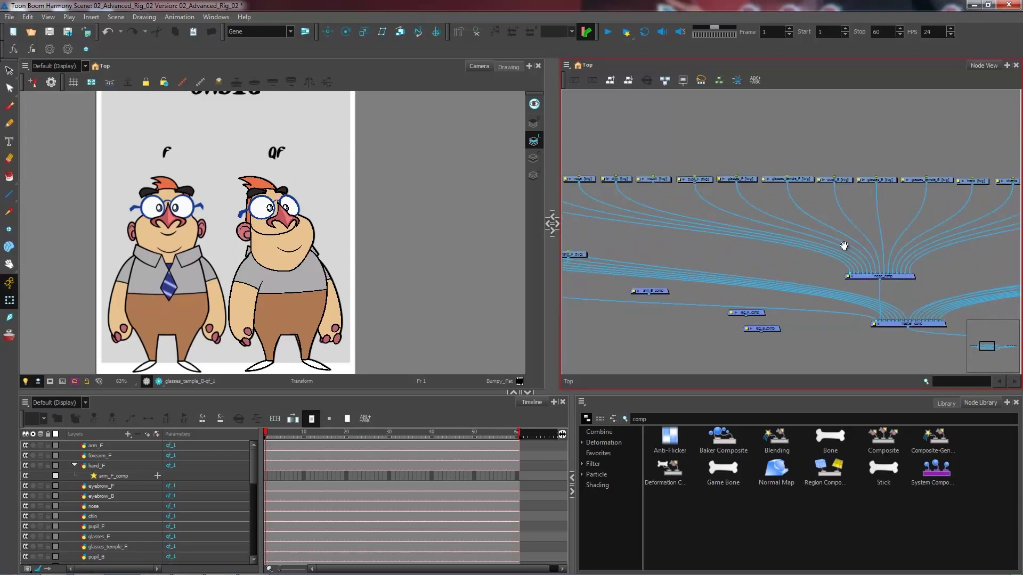
pyautogui.moveTo(654, 182); pyautogui.dragTo(863, 275)
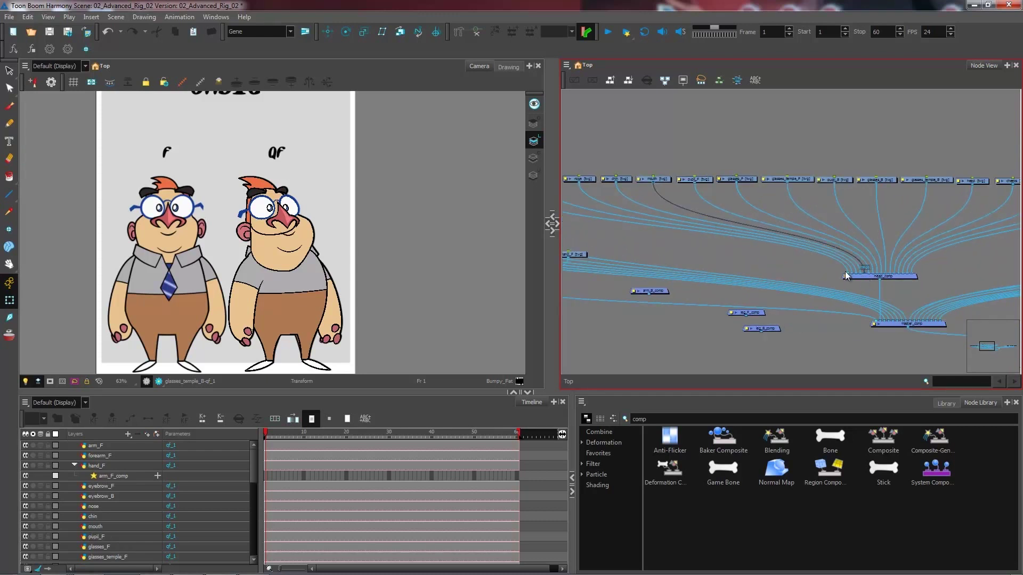
# Reorder the head drawing behind cheeks in head_comp and swap the two nodes' places in the row.
pyautogui.scroll(3, 286, 238)
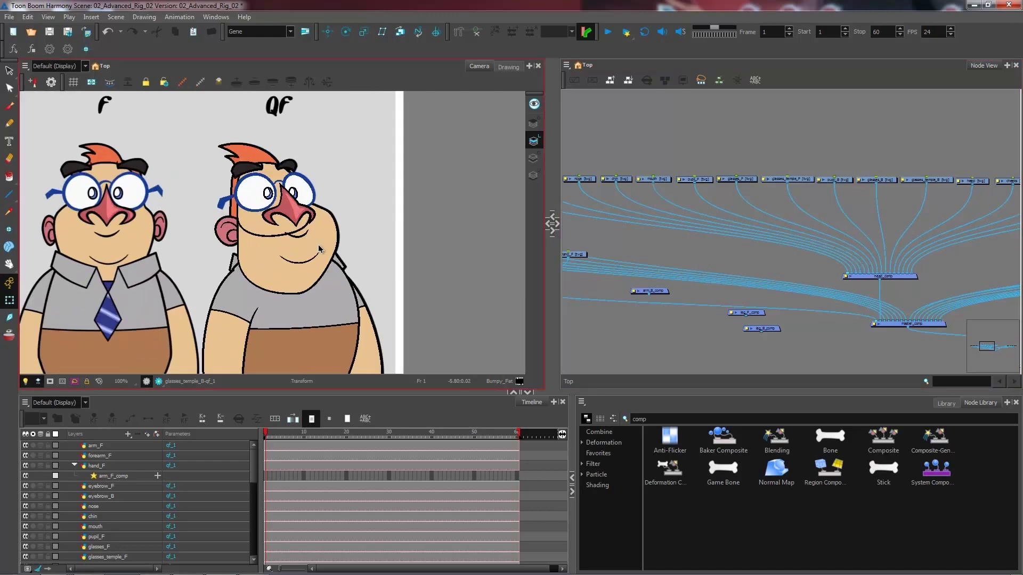
pyautogui.click(286, 239)
pyautogui.click(283, 236)
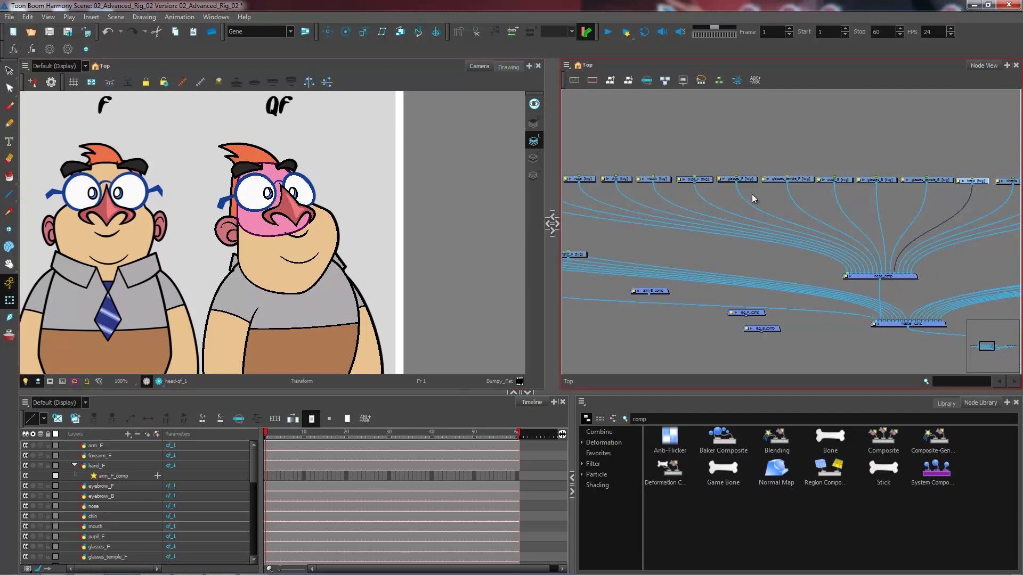
pyautogui.moveTo(922, 215); pyautogui.dragTo(799, 211)
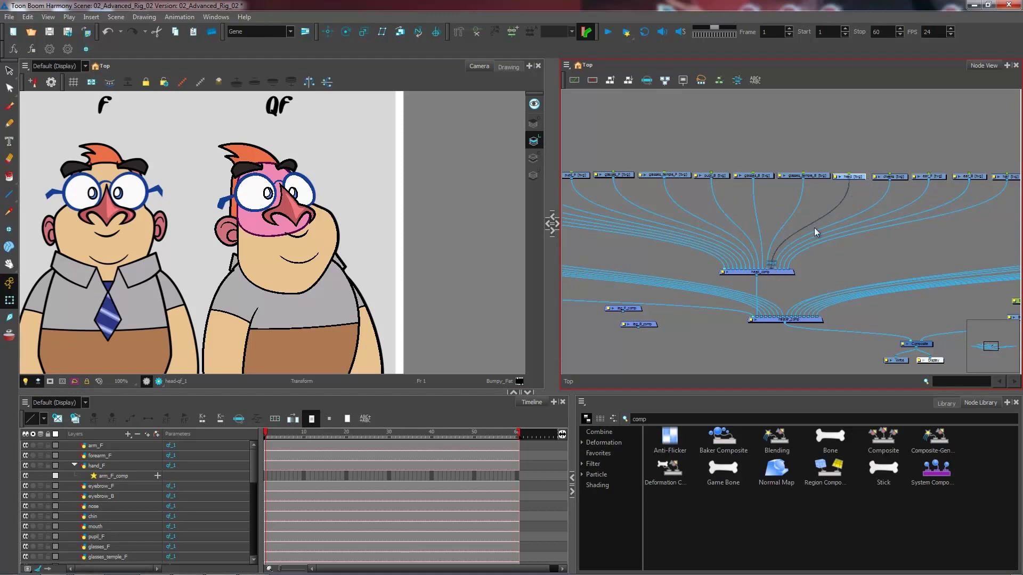
pyautogui.moveTo(771, 267); pyautogui.dragTo(775, 268)
pyautogui.moveTo(854, 176); pyautogui.dragTo(899, 176)
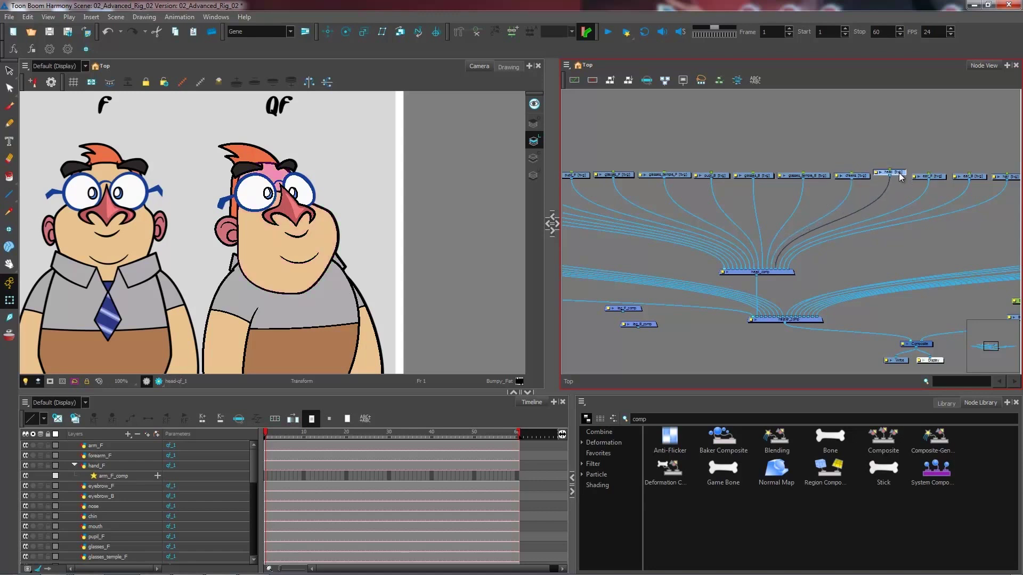
pyautogui.click(883, 153)
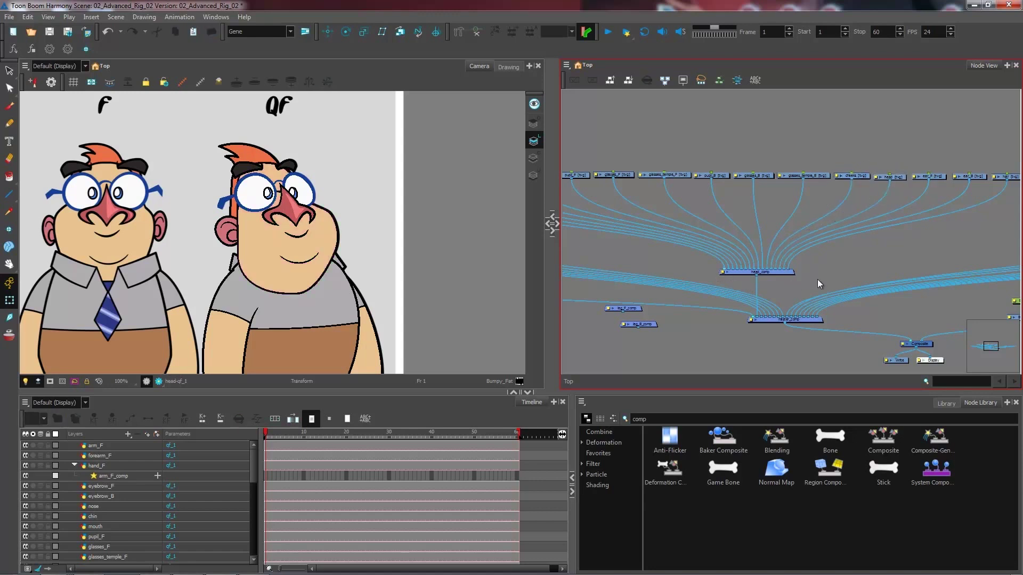
# Examine the full row of head drawings feeding head_comp and the remaining limb nodes.
pyautogui.scroll(-1, 807, 270)
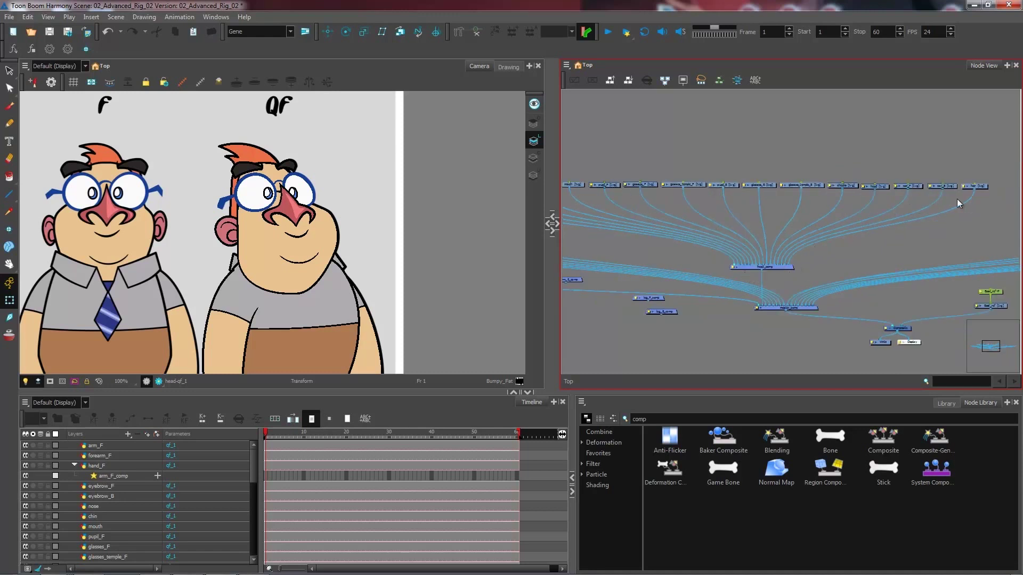
pyautogui.scroll(-1, 778, 199)
pyautogui.moveTo(682, 219); pyautogui.dragTo(819, 221)
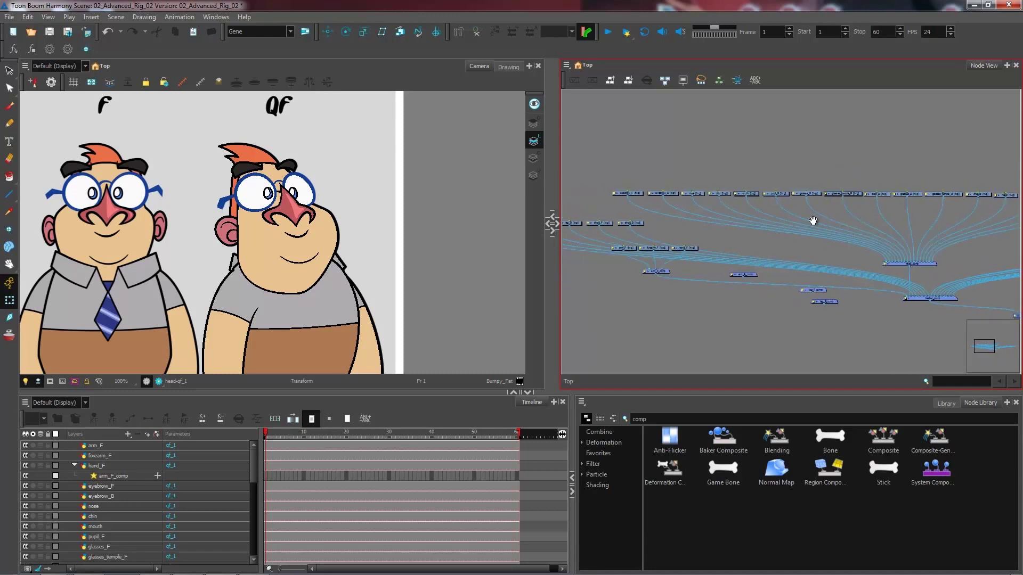
pyautogui.moveTo(621, 177); pyautogui.dragTo(938, 201)
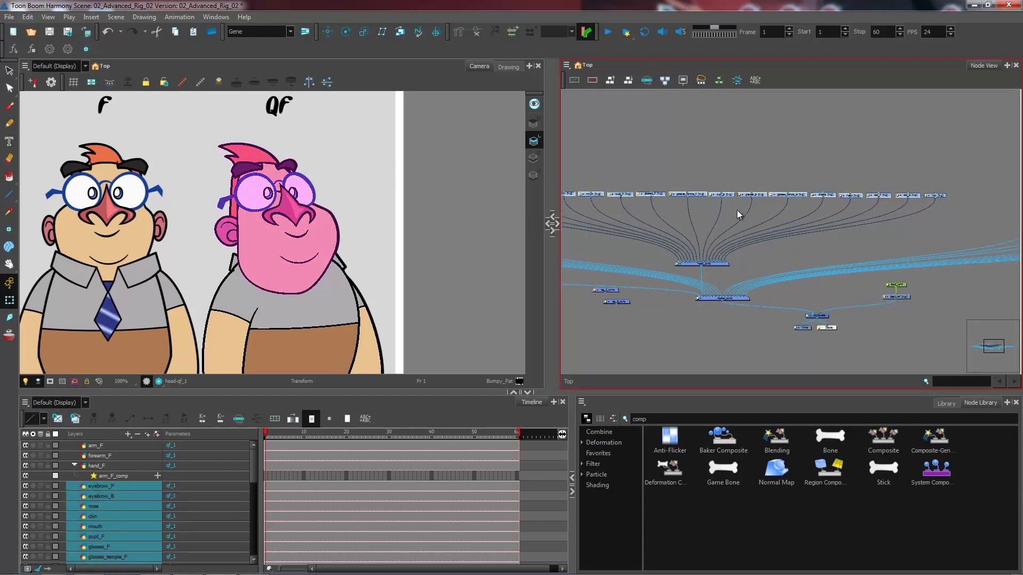
pyautogui.click(672, 216)
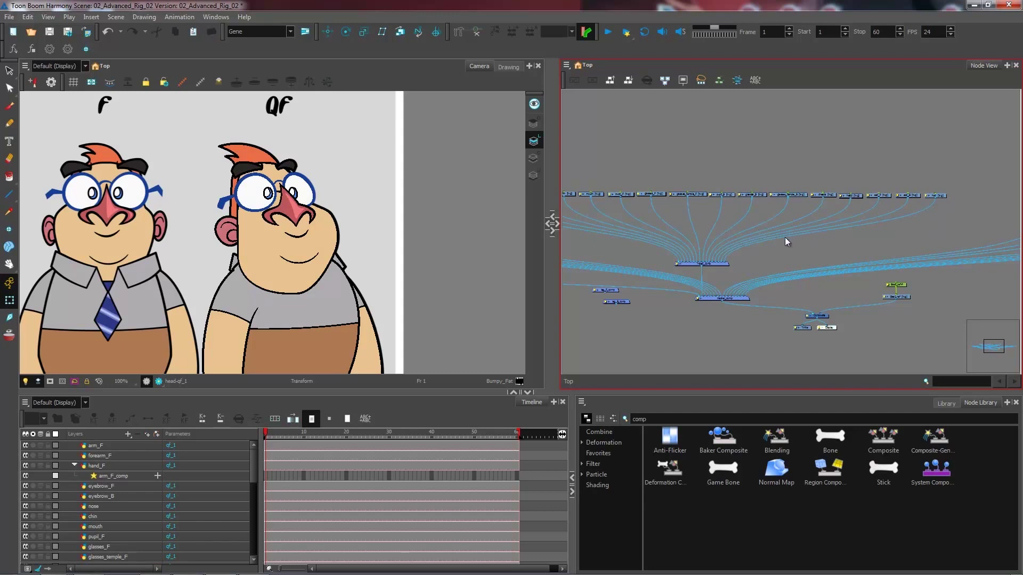
pyautogui.moveTo(757, 240); pyautogui.dragTo(802, 231)
pyautogui.moveTo(663, 257); pyautogui.dragTo(823, 237)
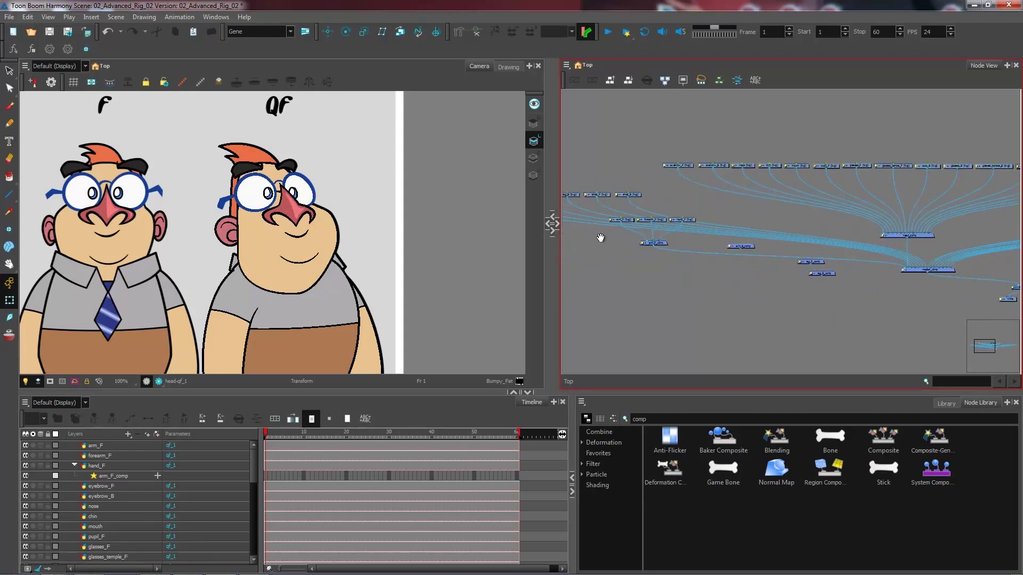
pyautogui.scroll(1, 745, 254)
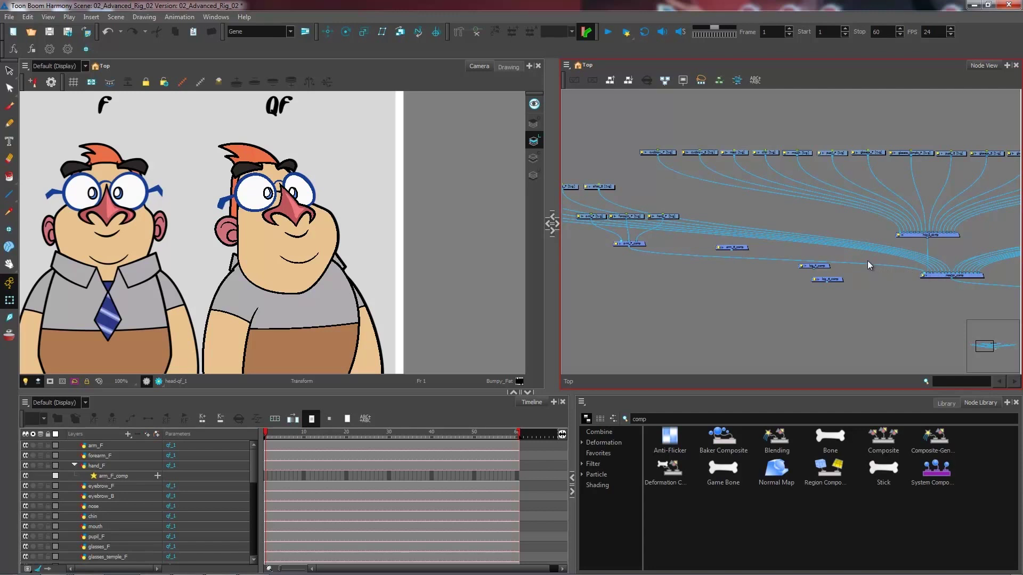
# Bring the row of body, forearm_B, hand_B, collar and tie drawings beneath the head drawings, close to master_comp.
pyautogui.moveTo(674, 214); pyautogui.dragTo(863, 227)
pyautogui.press('2')
pyautogui.press('2')
pyautogui.moveTo(888, 291); pyautogui.dragTo(767, 221)
pyautogui.moveTo(864, 229); pyautogui.dragTo(644, 181)
pyautogui.click(731, 278)
pyautogui.moveTo(892, 242); pyautogui.dragTo(322, 253)
pyautogui.moveTo(1012, 210); pyautogui.dragTo(600, 246)
pyautogui.moveTo(980, 231); pyautogui.dragTo(730, 207)
pyautogui.scroll(-1, 783, 229)
pyautogui.moveTo(835, 235); pyautogui.dragTo(586, 194)
pyautogui.moveTo(641, 243); pyautogui.dragTo(890, 210)
pyautogui.moveTo(864, 174); pyautogui.dragTo(572, 182)
pyautogui.moveTo(674, 217); pyautogui.dragTo(962, 217)
pyautogui.moveTo(865, 184); pyautogui.dragTo(682, 193)
pyautogui.moveTo(669, 208); pyautogui.dragTo(794, 183)
pyautogui.scroll(1, 781, 238)
# Space out leg_F_comp and leg_B_comp and gather each leg's thigh, leg and shoe drawings above its composite.
pyautogui.moveTo(736, 254); pyautogui.dragTo(851, 254)
pyautogui.moveTo(877, 282); pyautogui.dragTo(820, 296)
pyautogui.moveTo(852, 173); pyautogui.dragTo(709, 230)
pyautogui.moveTo(811, 174); pyautogui.dragTo(891, 224)
pyautogui.moveTo(714, 174); pyautogui.dragTo(815, 227)
pyautogui.moveTo(664, 178); pyautogui.dragTo(874, 214)
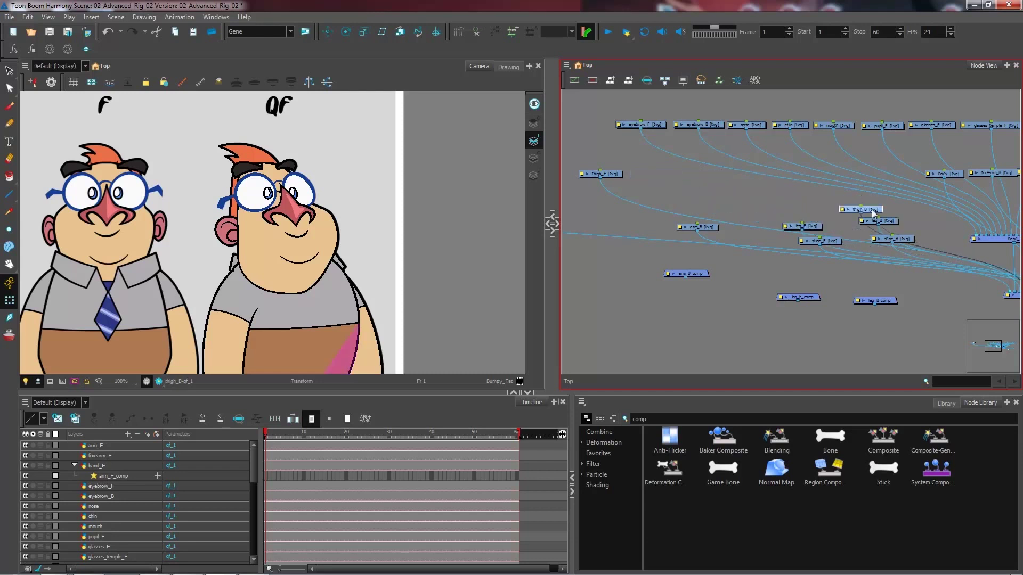
pyautogui.moveTo(618, 176); pyautogui.dragTo(801, 211)
# Adjust the arm_B node's position and move the arm_F drawings with arm_F_comp closer to the other nodes.
pyautogui.moveTo(715, 228); pyautogui.dragTo(696, 224)
pyautogui.moveTo(732, 237); pyautogui.dragTo(980, 239)
pyautogui.moveTo(628, 191); pyautogui.dragTo(797, 203)
pyautogui.moveTo(602, 143); pyautogui.dragTo(759, 213)
pyautogui.moveTo(743, 163); pyautogui.dragTo(850, 168)
pyautogui.moveTo(990, 187); pyautogui.dragTo(733, 224)
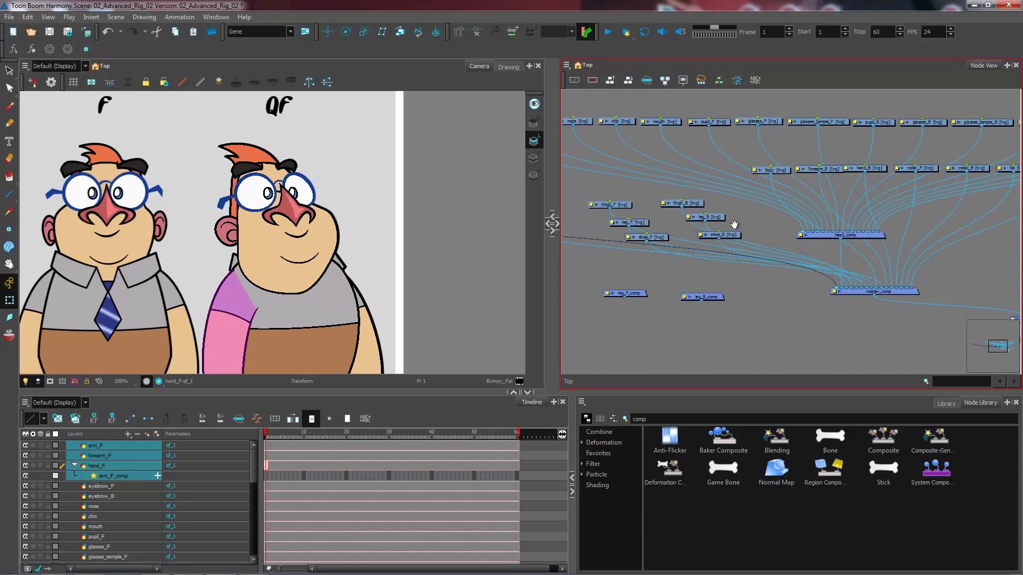
# Connect thigh_F, leg_F and shoe_F to leg_F_comp and line them up above it.
pyautogui.click(610, 216)
pyautogui.moveTo(602, 285); pyautogui.dragTo(605, 291)
pyautogui.moveTo(628, 223); pyautogui.dragTo(672, 271)
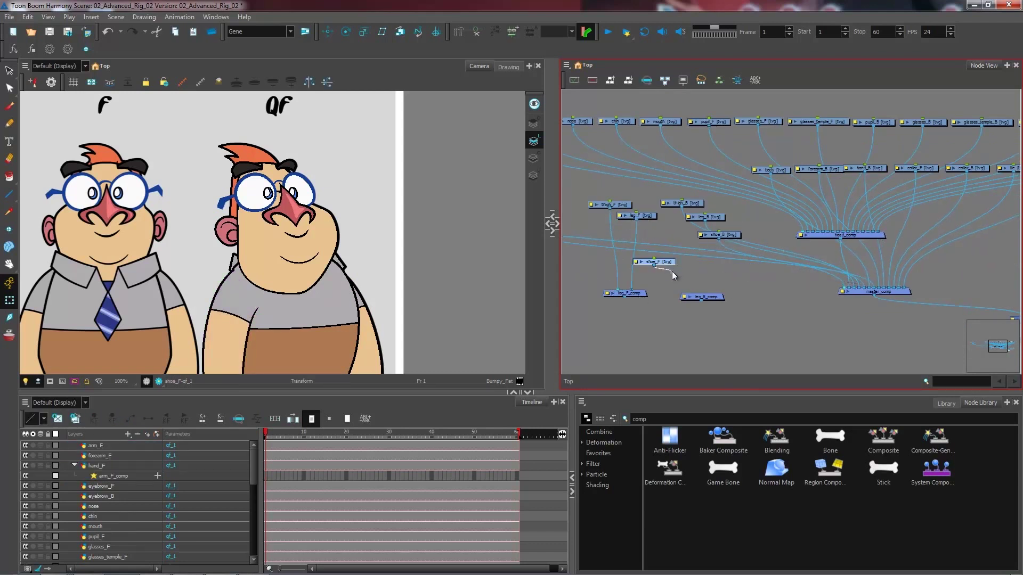
pyautogui.moveTo(615, 205); pyautogui.dragTo(591, 258)
pyautogui.moveTo(662, 261); pyautogui.dragTo(681, 260)
pyautogui.moveTo(648, 220); pyautogui.dragTo(642, 265)
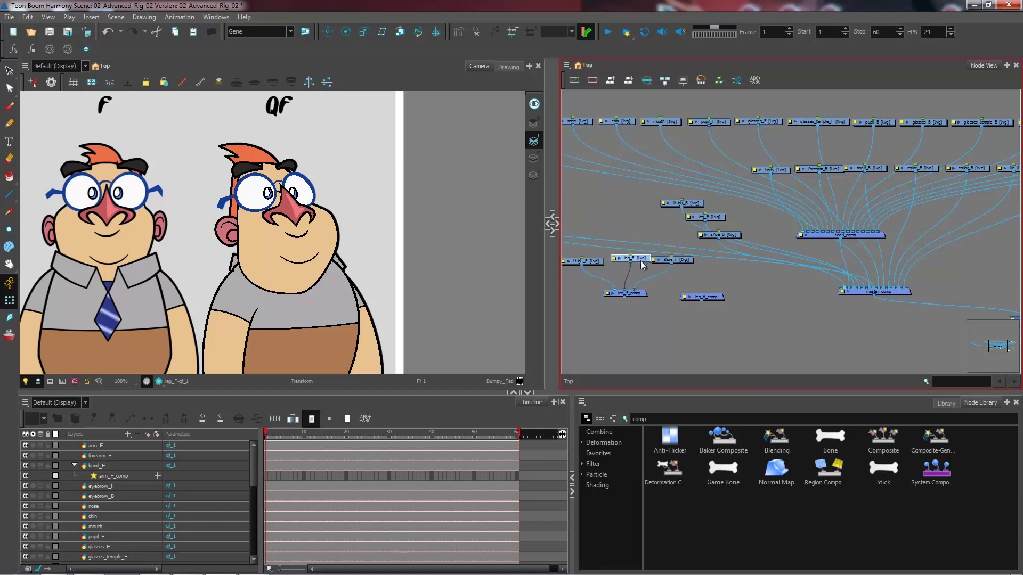
# Connect thigh_B, leg_B and shoe_B to leg_B_comp and line them up above it.
pyautogui.moveTo(724, 247); pyautogui.dragTo(792, 254)
pyautogui.moveTo(712, 216); pyautogui.dragTo(745, 290)
pyautogui.moveTo(705, 249); pyautogui.dragTo(582, 287)
pyautogui.moveTo(692, 203); pyautogui.dragTo(790, 254)
# Move both leg groups with their composites beyond the hair node at the end of the head row.
pyautogui.moveTo(790, 312); pyautogui.dragTo(761, 251)
pyautogui.press('1')
pyautogui.moveTo(959, 288); pyautogui.dragTo(904, 155)
pyautogui.moveTo(769, 211); pyautogui.dragTo(881, 208)
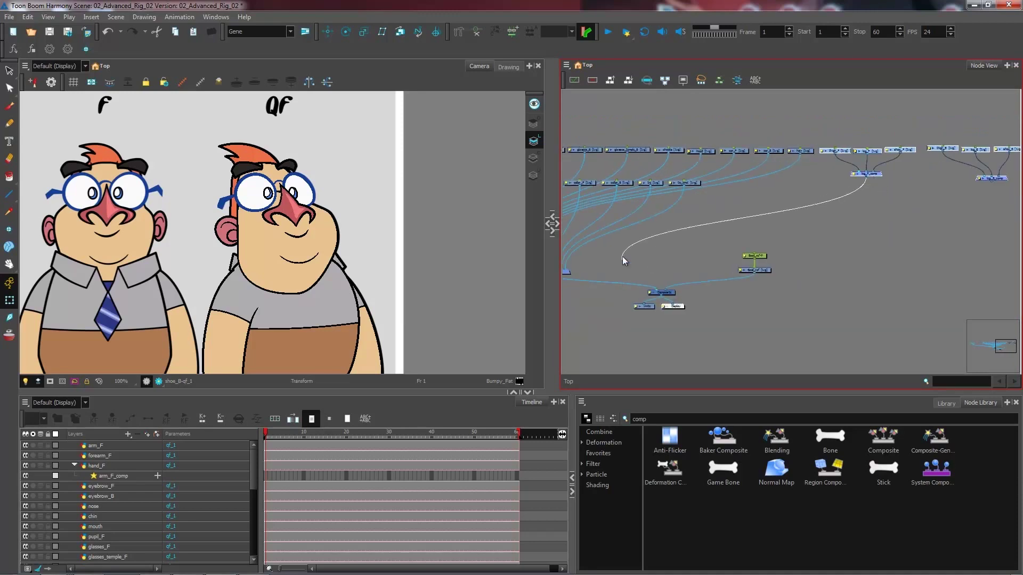
# Connect the outputs of leg_F_comp and leg_B_comp to the back end of master_comp.
pyautogui.moveTo(621, 281); pyautogui.dragTo(758, 246)
pyautogui.moveTo(1000, 244); pyautogui.dragTo(859, 261)
pyautogui.moveTo(992, 220); pyautogui.dragTo(882, 216)
pyautogui.moveTo(972, 196); pyautogui.dragTo(576, 283)
pyautogui.moveTo(730, 267); pyautogui.dragTo(935, 272)
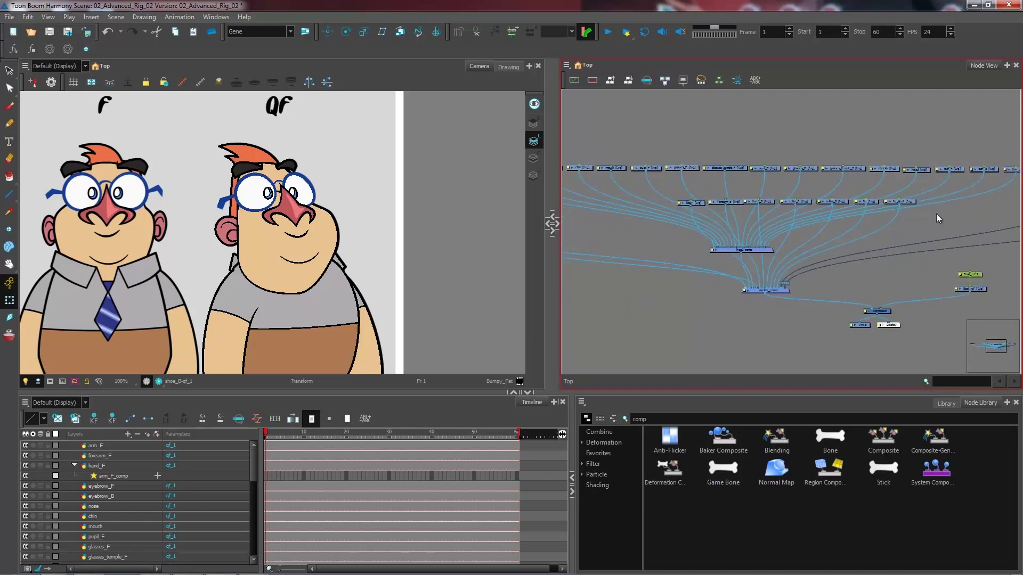
# Shift the head drawings with head_comp away from the legs and place the body, collar and tie row between them.
pyautogui.moveTo(936, 214); pyautogui.dragTo(672, 192)
pyautogui.scroll(1, 787, 238)
pyautogui.moveTo(742, 254); pyautogui.dragTo(632, 247)
pyautogui.scroll(-4, 960, 211)
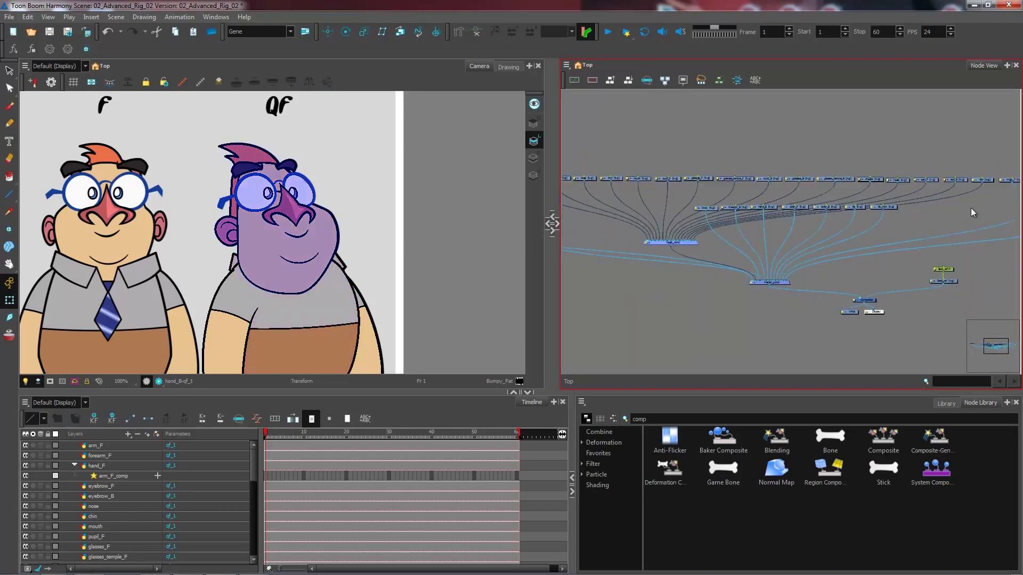
pyautogui.moveTo(944, 170); pyautogui.dragTo(919, 212)
pyautogui.moveTo(678, 226); pyautogui.dragTo(878, 186)
pyautogui.moveTo(962, 207); pyautogui.dragTo(806, 207)
pyautogui.moveTo(949, 229); pyautogui.dragTo(717, 199)
pyautogui.moveTo(718, 188); pyautogui.dragTo(720, 194)
# Pull forearm_B and hand_B out of the body row and connect them with arm_B to arm_B_comp.
pyautogui.scroll(3, 791, 237)
pyautogui.scroll(-1, 411, 267)
pyautogui.scroll(2, 671, 175)
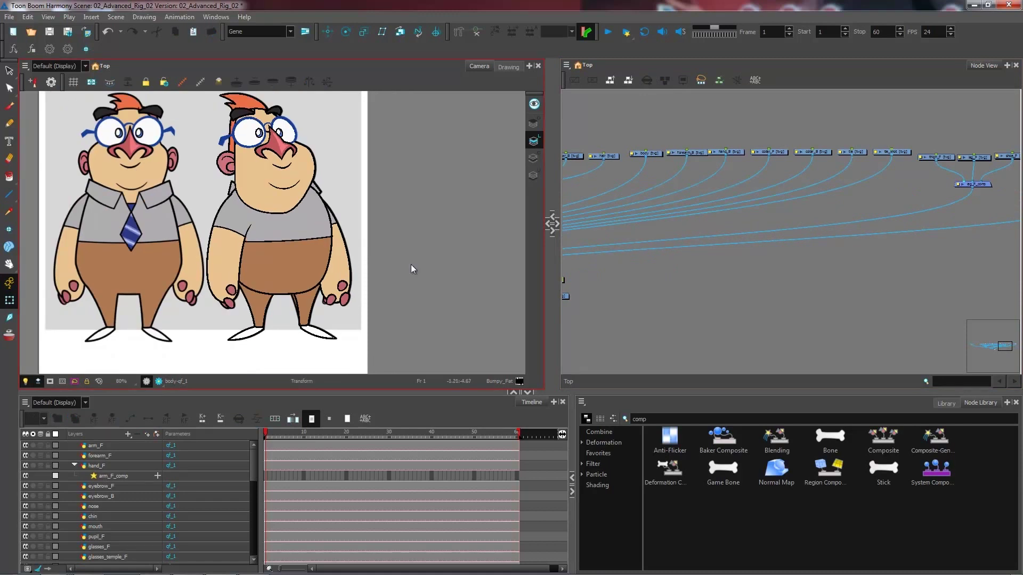
pyautogui.moveTo(702, 175); pyautogui.dragTo(696, 241)
pyautogui.moveTo(749, 177); pyautogui.dragTo(751, 246)
pyautogui.moveTo(793, 163); pyautogui.dragTo(844, 177)
pyautogui.moveTo(803, 222); pyautogui.dragTo(734, 314)
pyautogui.scroll(-2, 678, 264)
pyautogui.scroll(2, 771, 258)
pyautogui.moveTo(811, 278); pyautogui.dragTo(725, 182)
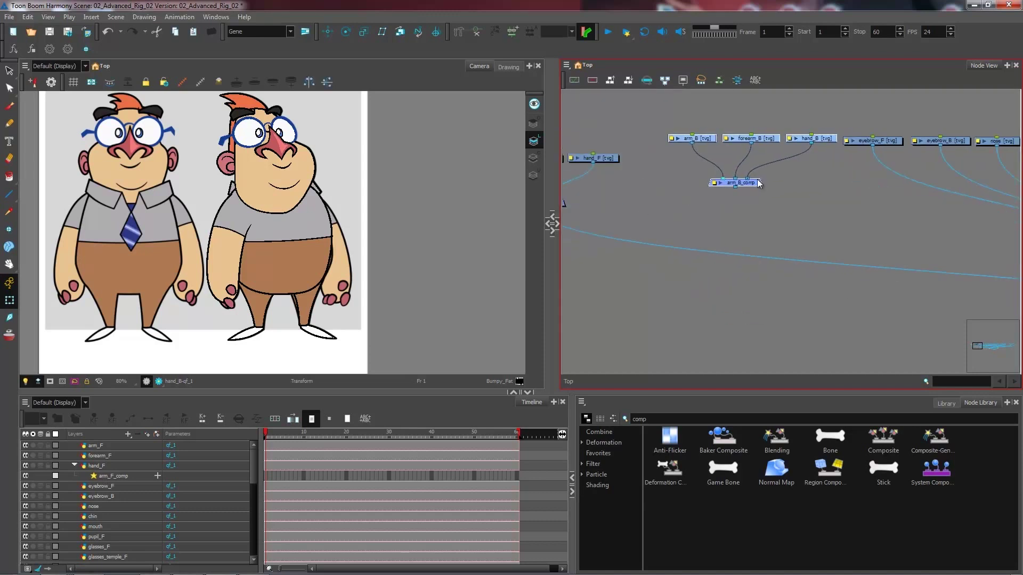
# Reposition the arm_F group beside the back-arm group and connect arm_B_comp's output to master_comp.
pyautogui.moveTo(594, 130); pyautogui.dragTo(655, 246)
pyautogui.moveTo(742, 238); pyautogui.dragTo(786, 218)
pyautogui.scroll(-2, 829, 228)
pyautogui.moveTo(1002, 237); pyautogui.dragTo(708, 233)
pyautogui.scroll(-1, 709, 233)
pyautogui.moveTo(588, 213); pyautogui.dragTo(804, 303)
pyautogui.moveTo(888, 269); pyautogui.dragTo(706, 267)
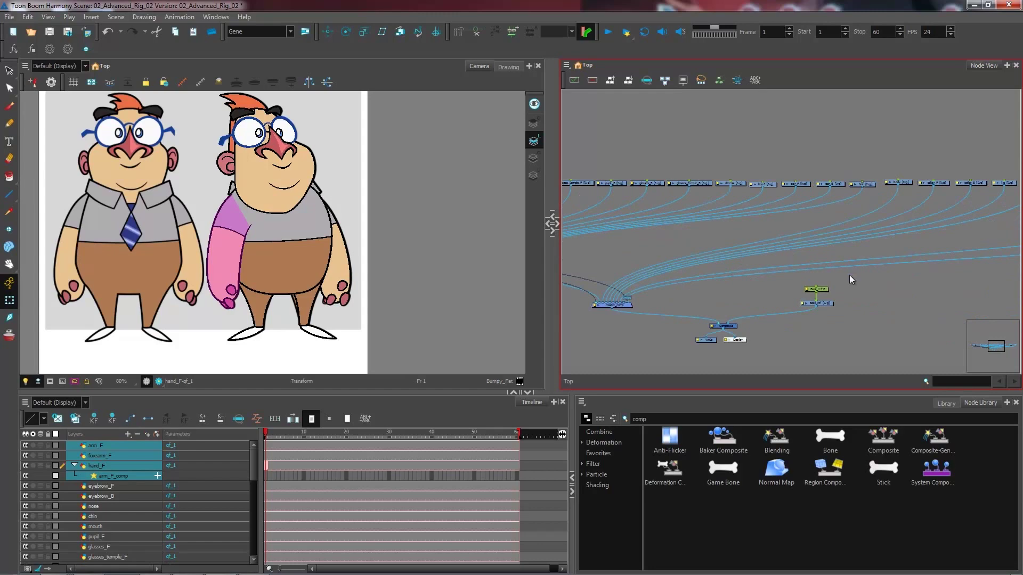
# Examine how the arm and head composites feed master_comp by selecting their groups.
pyautogui.click(843, 289)
pyautogui.moveTo(650, 250); pyautogui.dragTo(858, 257)
pyautogui.moveTo(688, 252); pyautogui.dragTo(977, 262)
pyautogui.click(735, 226)
pyautogui.click(642, 223)
pyautogui.moveTo(865, 241); pyautogui.dragTo(596, 221)
pyautogui.click(738, 258)
pyautogui.moveTo(909, 289); pyautogui.dragTo(724, 267)
pyautogui.scroll(1, 724, 267)
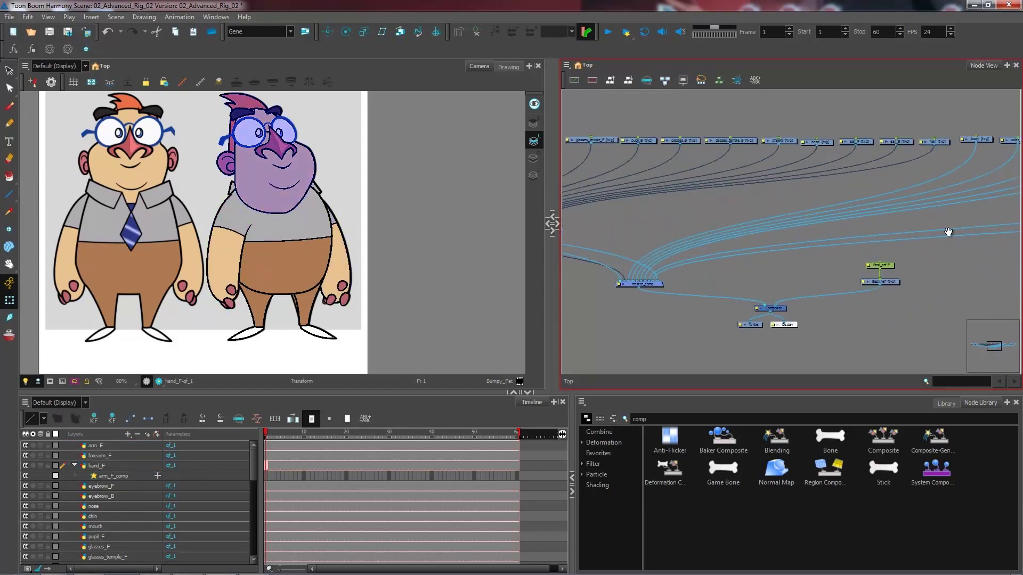
# Reorder the torso row so that collar_F, collar_B, tie and tie_knot come before body.
pyautogui.moveTo(948, 232); pyautogui.dragTo(838, 246)
pyautogui.click(874, 129)
pyautogui.moveTo(905, 170); pyautogui.dragTo(775, 192)
pyautogui.scroll(1, 775, 191)
pyautogui.moveTo(913, 184); pyautogui.dragTo(910, 185)
pyautogui.moveTo(727, 143); pyautogui.dragTo(769, 187)
pyautogui.moveTo(748, 175); pyautogui.dragTo(979, 176)
pyautogui.click(1014, 184)
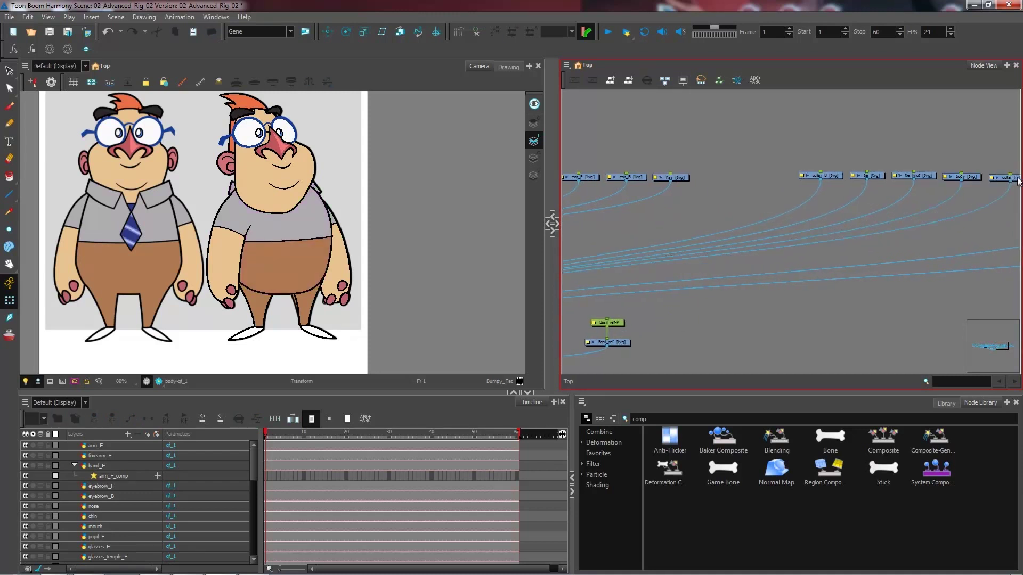
pyautogui.moveTo(907, 161); pyautogui.dragTo(814, 185)
pyautogui.moveTo(833, 176); pyautogui.dragTo(761, 175)
pyautogui.moveTo(1007, 178); pyautogui.dragTo(932, 161)
pyautogui.moveTo(944, 186); pyautogui.dragTo(762, 150)
pyautogui.moveTo(928, 160); pyautogui.dragTo(918, 178)
# Reconnect collar_F, collar_B, tie and tie_knot to the front of master_comp, ahead of arm_F_comp.
pyautogui.moveTo(708, 248); pyautogui.dragTo(883, 228)
pyautogui.scroll(-2, 884, 228)
pyautogui.scroll(2, 905, 207)
pyautogui.moveTo(599, 298); pyautogui.dragTo(714, 284)
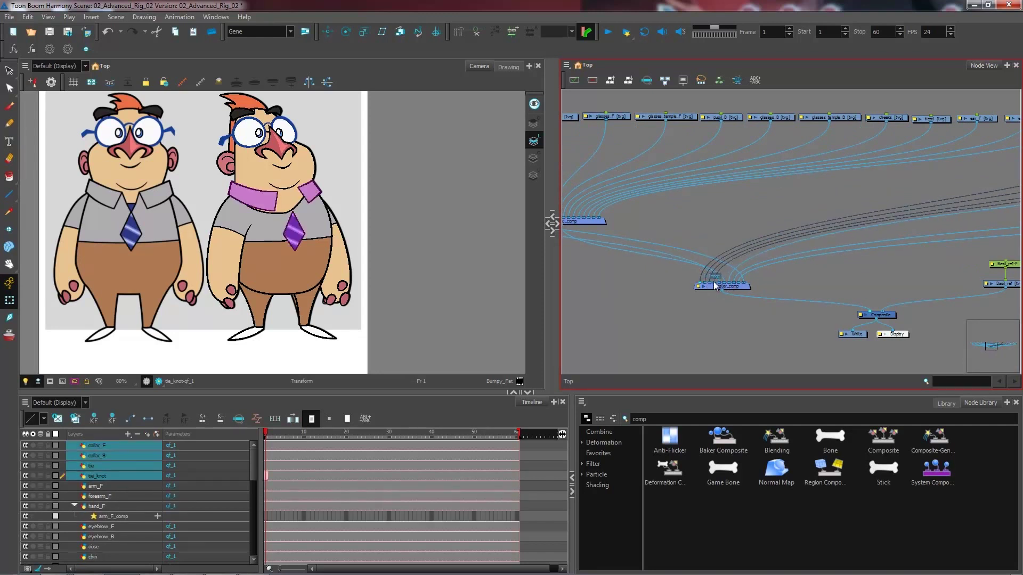
# Deselect the collar and tie drawings and examine the torso and leg nodes' connections into master_comp.
pyautogui.click(852, 265)
pyautogui.scroll(-1, 793, 264)
pyautogui.moveTo(794, 264); pyautogui.dragTo(647, 280)
pyautogui.moveTo(852, 172); pyautogui.dragTo(687, 209)
pyautogui.moveTo(693, 202); pyautogui.dragTo(646, 205)
pyautogui.moveTo(807, 212); pyautogui.dragTo(635, 212)
pyautogui.moveTo(711, 176); pyautogui.dragTo(841, 234)
pyautogui.scroll(-4, 822, 248)
pyautogui.moveTo(634, 264); pyautogui.dragTo(817, 254)
pyautogui.moveTo(618, 279); pyautogui.dragTo(801, 284)
pyautogui.click(801, 284)
pyautogui.scroll(8, 835, 271)
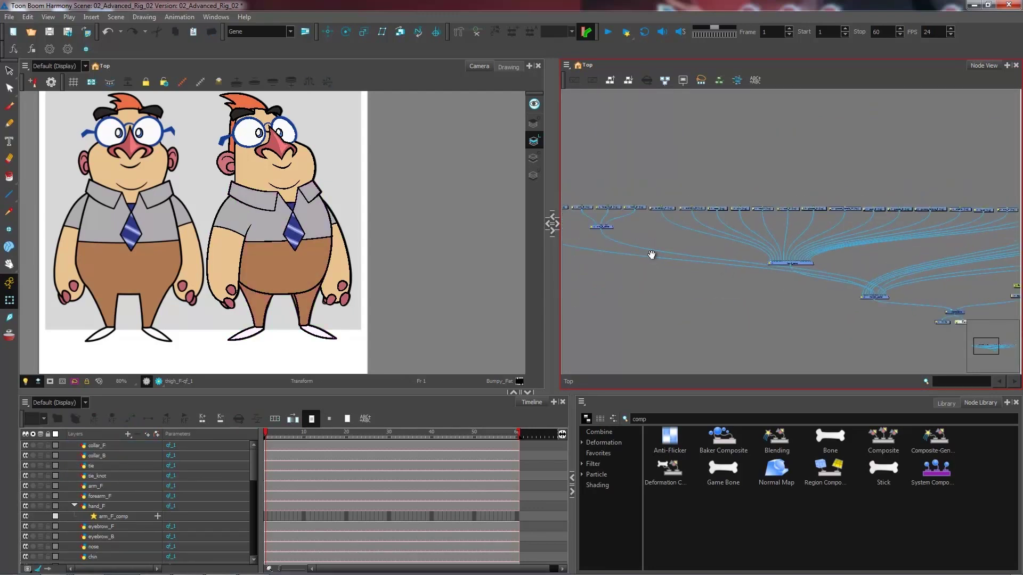
# Review the full row of drawings and the arm, head and master composites until the whole node network is in view.
pyautogui.moveTo(848, 259); pyautogui.dragTo(587, 251)
pyautogui.moveTo(982, 270); pyautogui.dragTo(629, 256)
pyautogui.moveTo(933, 259); pyautogui.dragTo(632, 269)
pyautogui.moveTo(943, 278); pyautogui.dragTo(698, 278)
pyautogui.press('1')
pyautogui.press('1')
pyautogui.moveTo(631, 298); pyautogui.dragTo(843, 303)
pyautogui.press('1')
pyautogui.press('1')
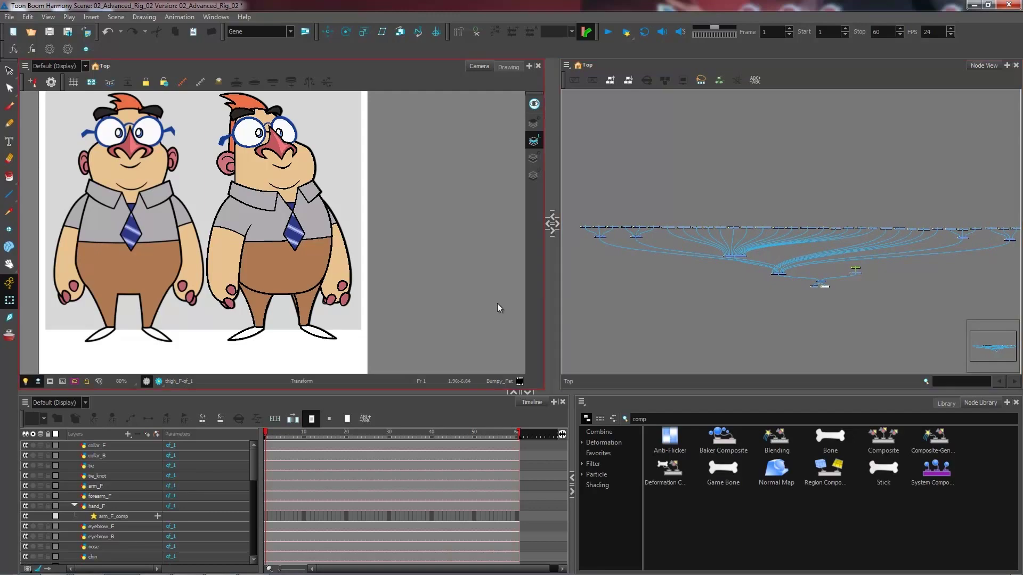